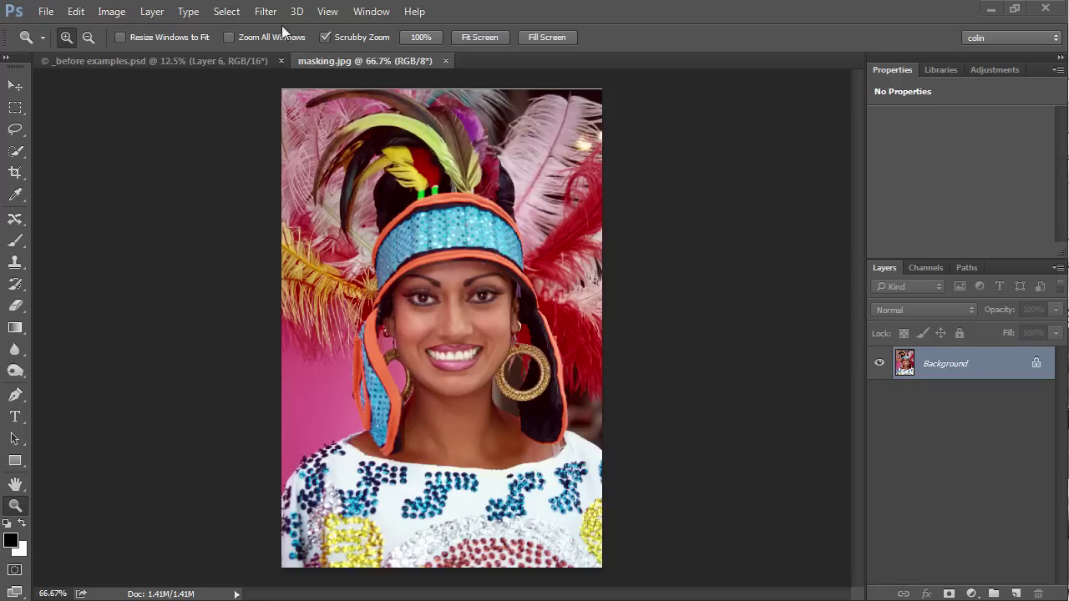
# Start a Color Range selection from sampled colors, previewed as Selection, and sample the plain pink background.
pyautogui.click(230, 17)
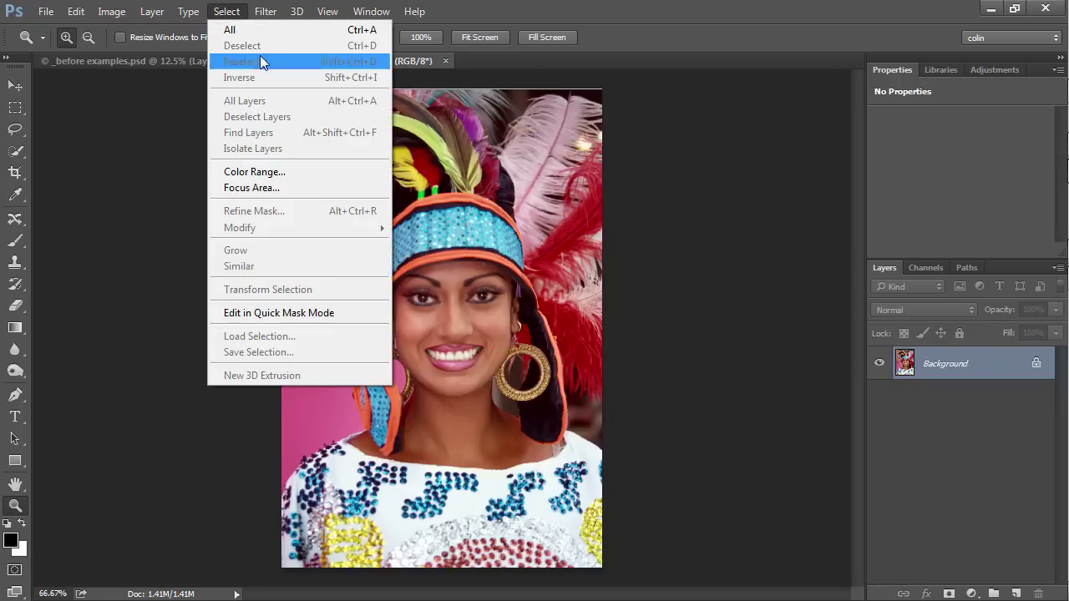
pyautogui.click(269, 171)
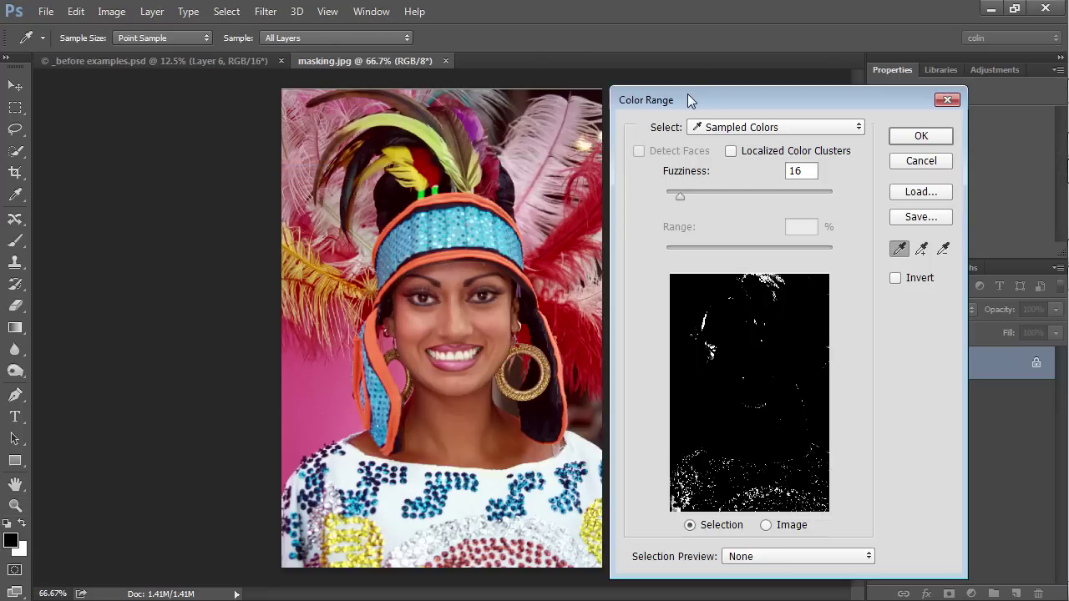
pyautogui.moveTo(690, 101); pyautogui.dragTo(692, 96)
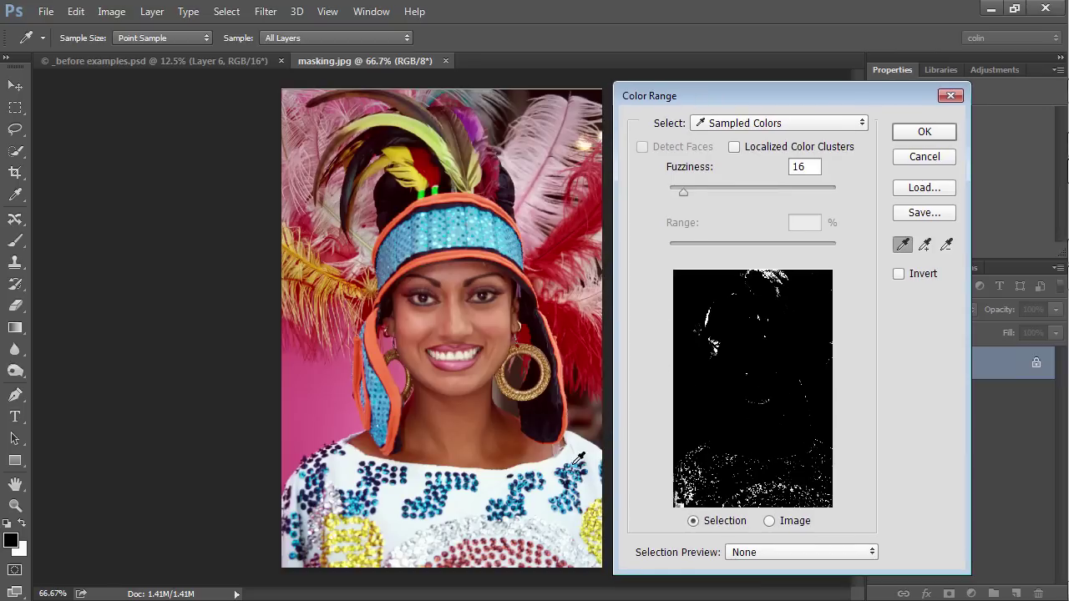
pyautogui.click(780, 524)
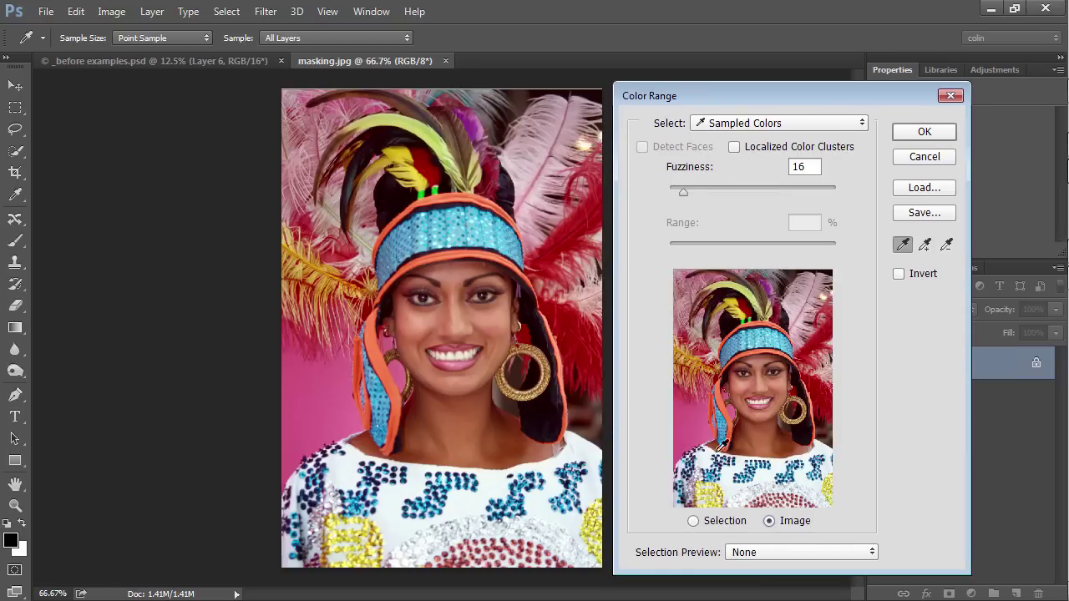
pyautogui.click(694, 522)
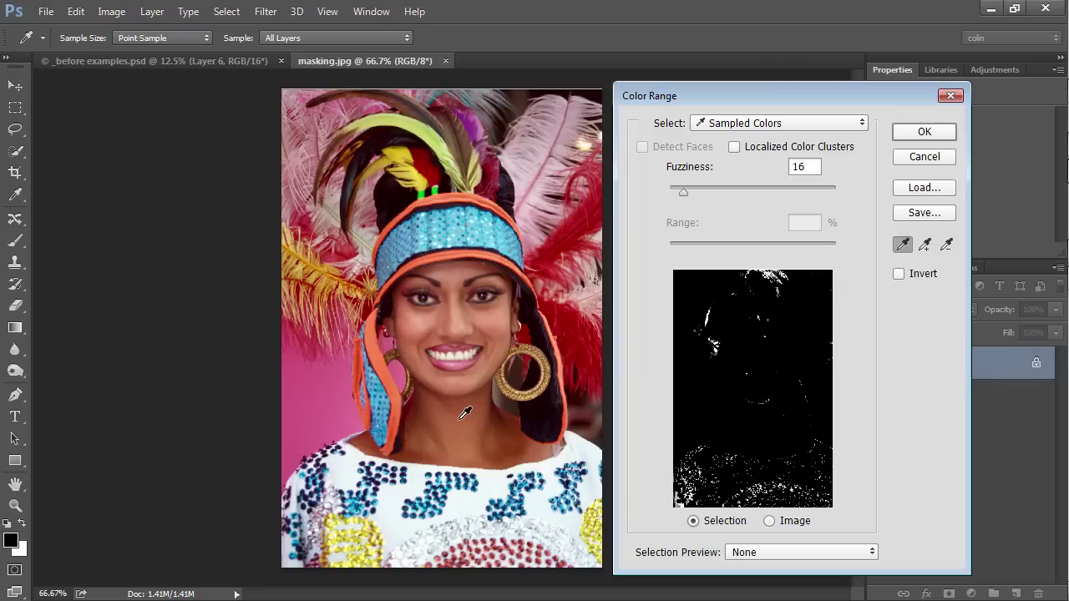
pyautogui.click(313, 380)
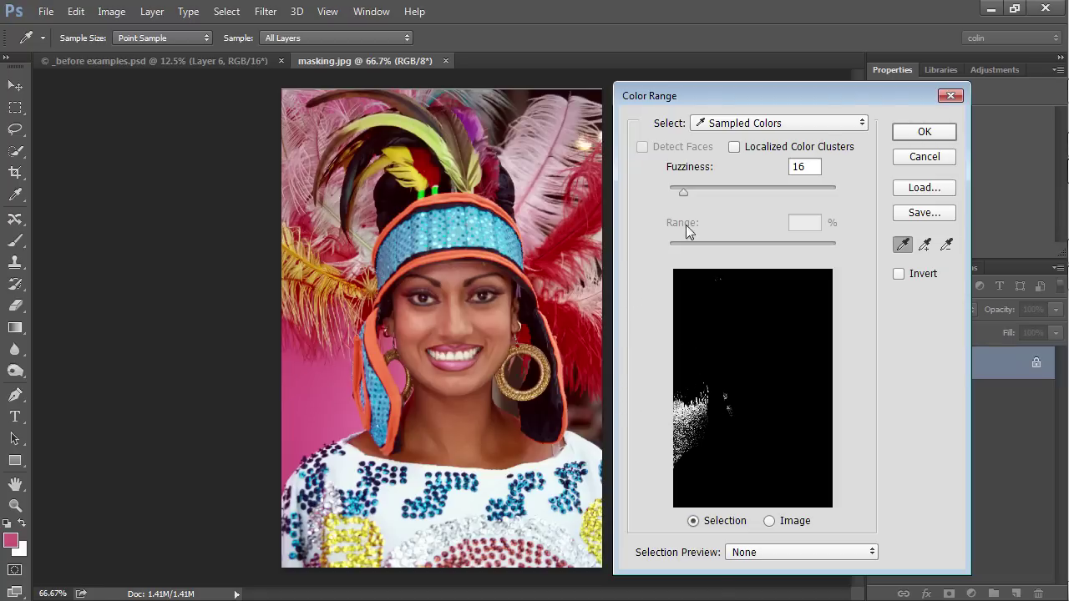
# Try several Fuzziness values for the sampled pink, finishing at 58.
pyautogui.moveTo(682, 191); pyautogui.dragTo(720, 195)
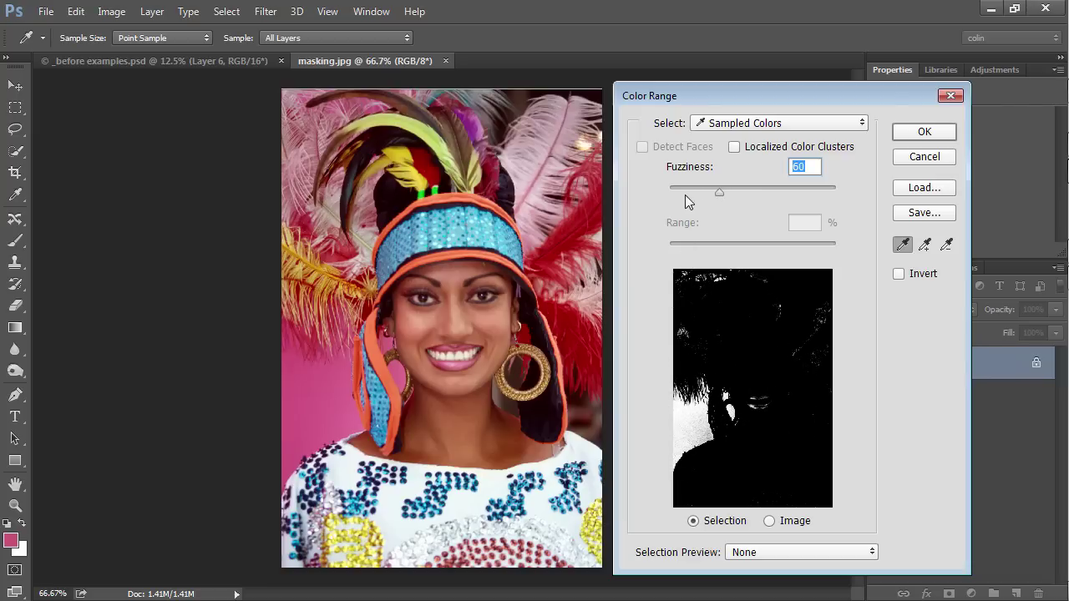
pyautogui.moveTo(715, 192); pyautogui.dragTo(766, 188)
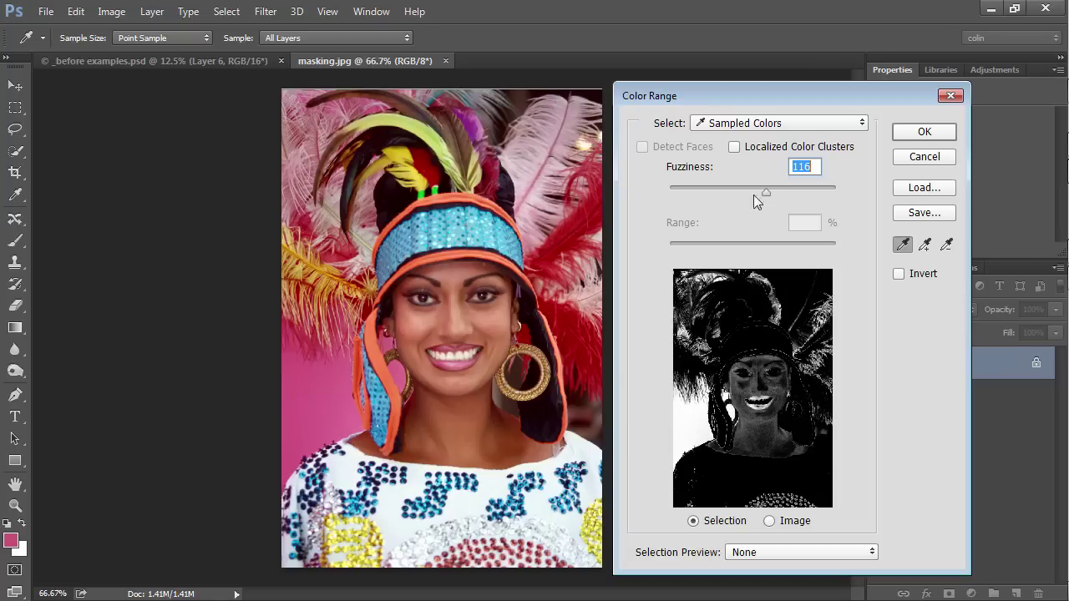
pyautogui.moveTo(763, 188); pyautogui.dragTo(711, 195)
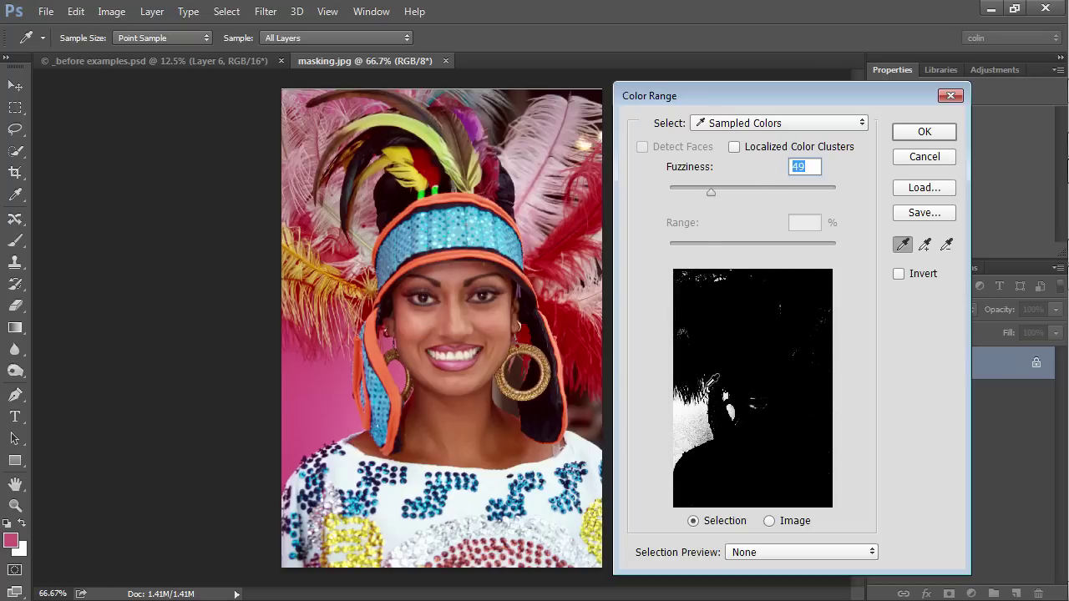
pyautogui.moveTo(709, 192)
pyautogui.mouseDown()
pyautogui.moveTo(756, 189)
pyautogui.moveTo(716, 195)
pyautogui.mouseUp()
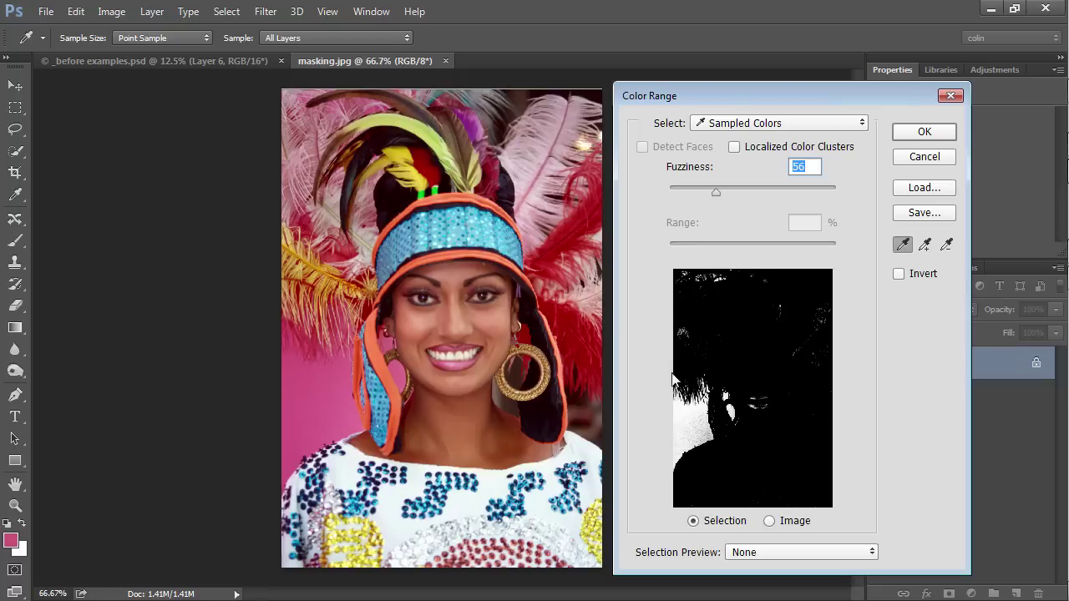
pyautogui.moveTo(718, 193)
pyautogui.mouseDown()
pyautogui.moveTo(729, 192)
pyautogui.moveTo(717, 193)
pyautogui.mouseUp()
# Add another shade of the pink background to the sampled colors, set Fuzziness to 47 and accept the selection.
pyautogui.click(925, 244)
pyautogui.click(709, 424)
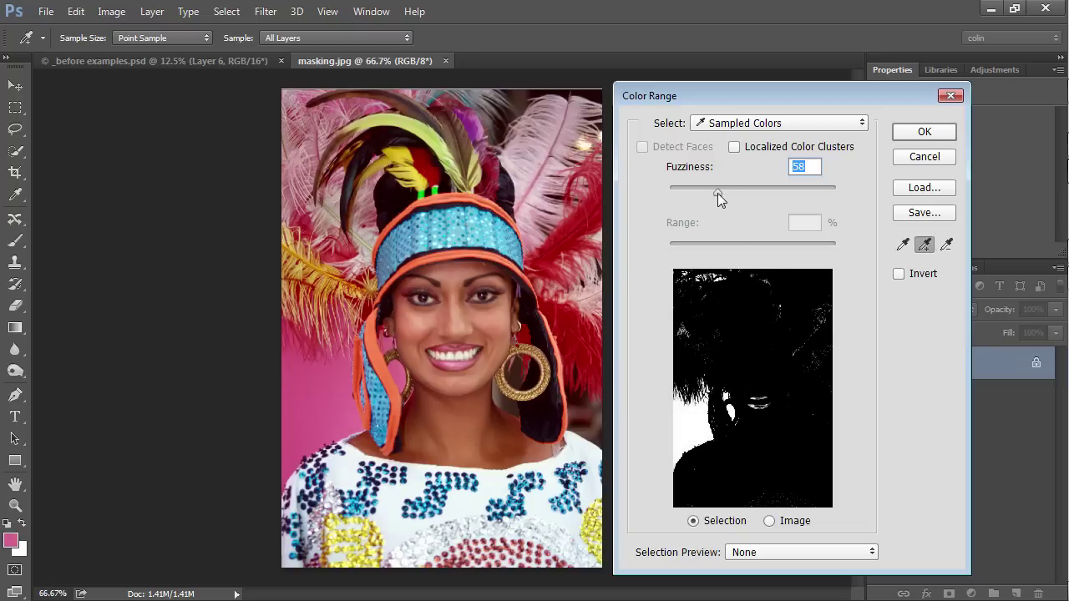
pyautogui.moveTo(718, 193); pyautogui.dragTo(709, 195)
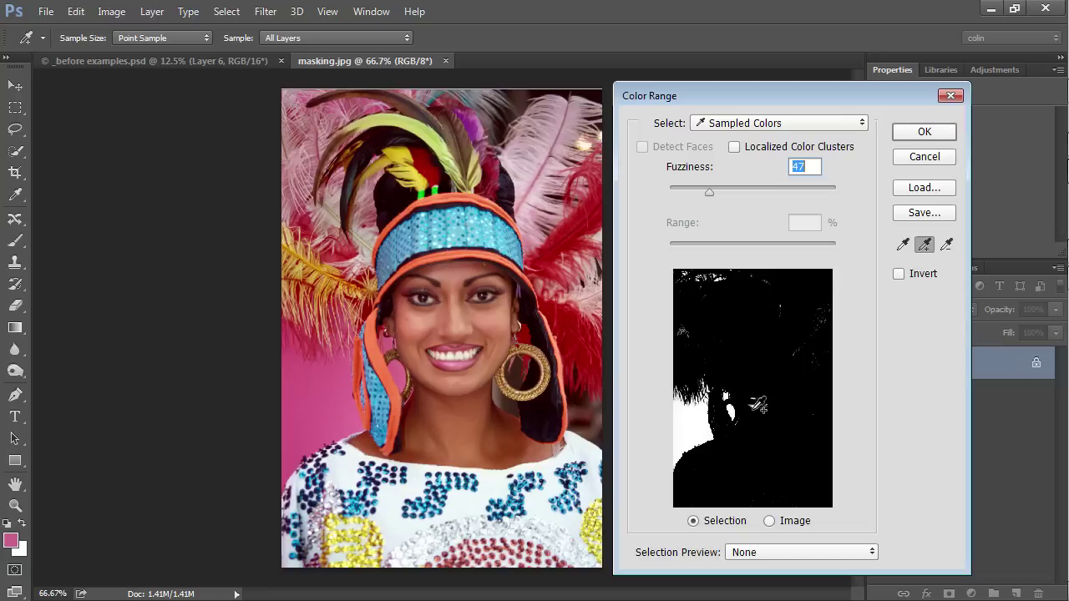
pyautogui.click(920, 134)
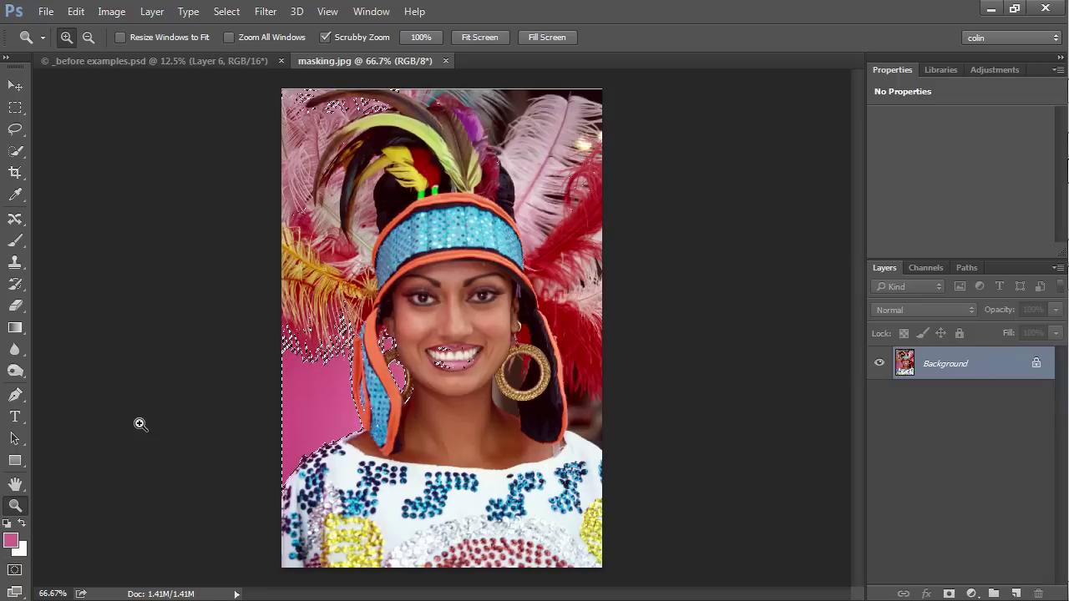
# Switch between the selection outline and Quick Mask, and examine the temporary mask among the image channels.
pyautogui.press('q')
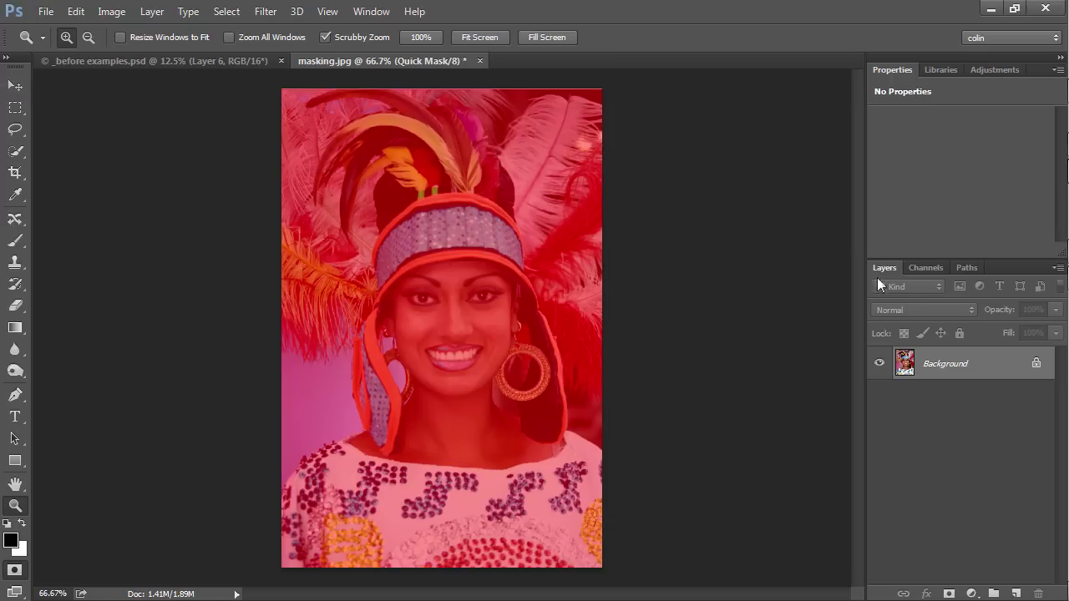
pyautogui.click(923, 267)
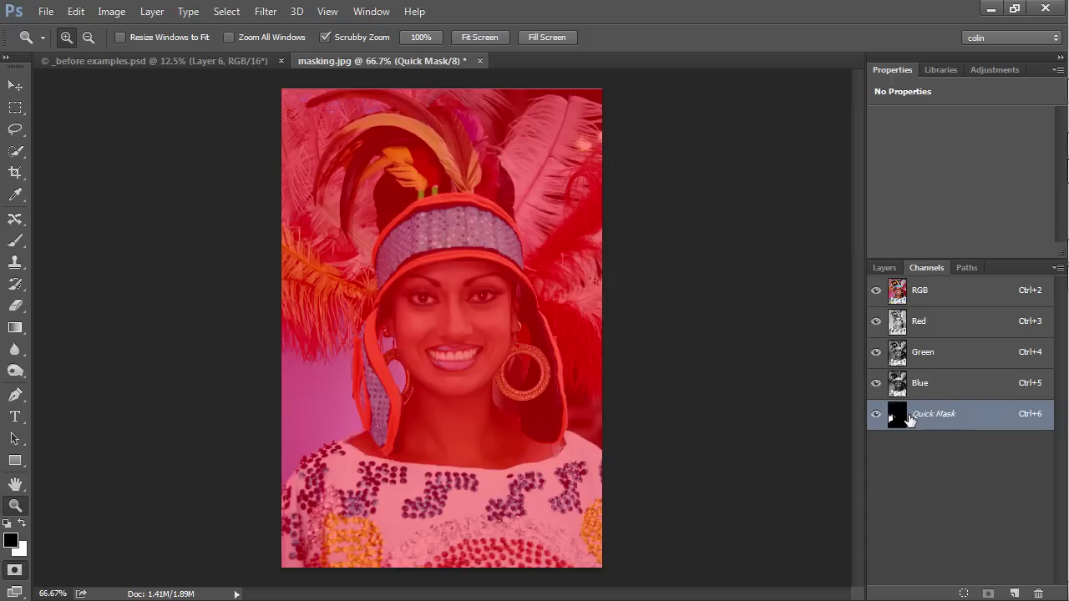
pyautogui.press('q')
pyautogui.press('q')
pyautogui.press('q')
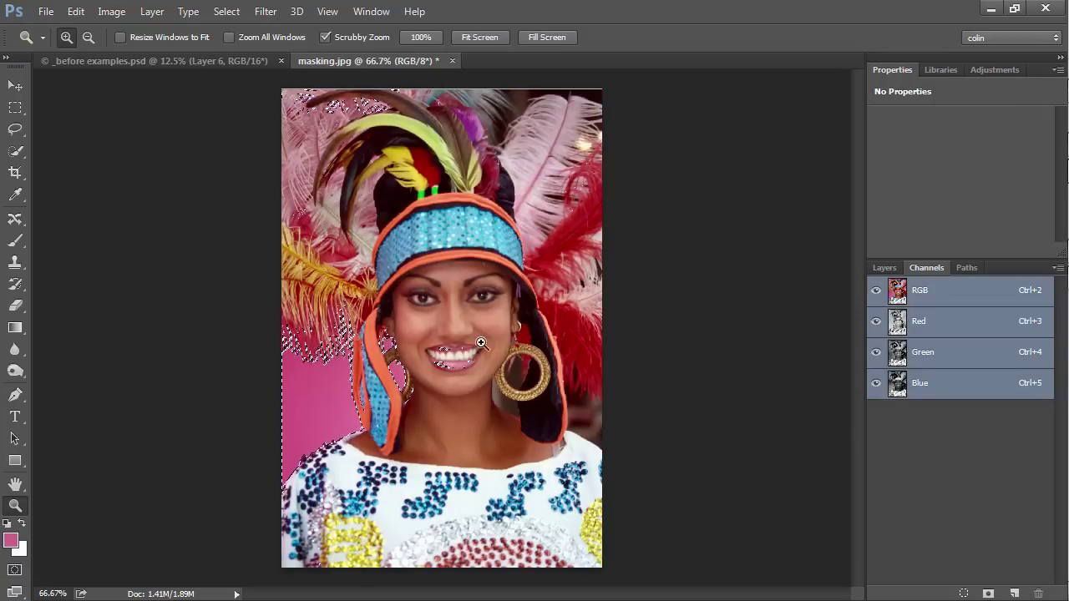
pyautogui.press('q')
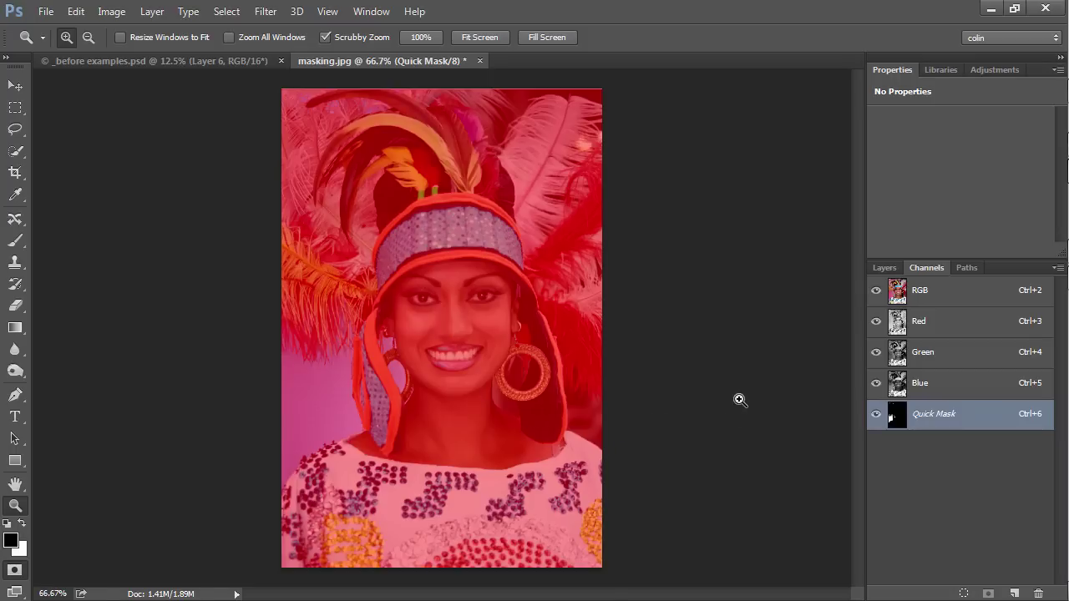
pyautogui.click(943, 292)
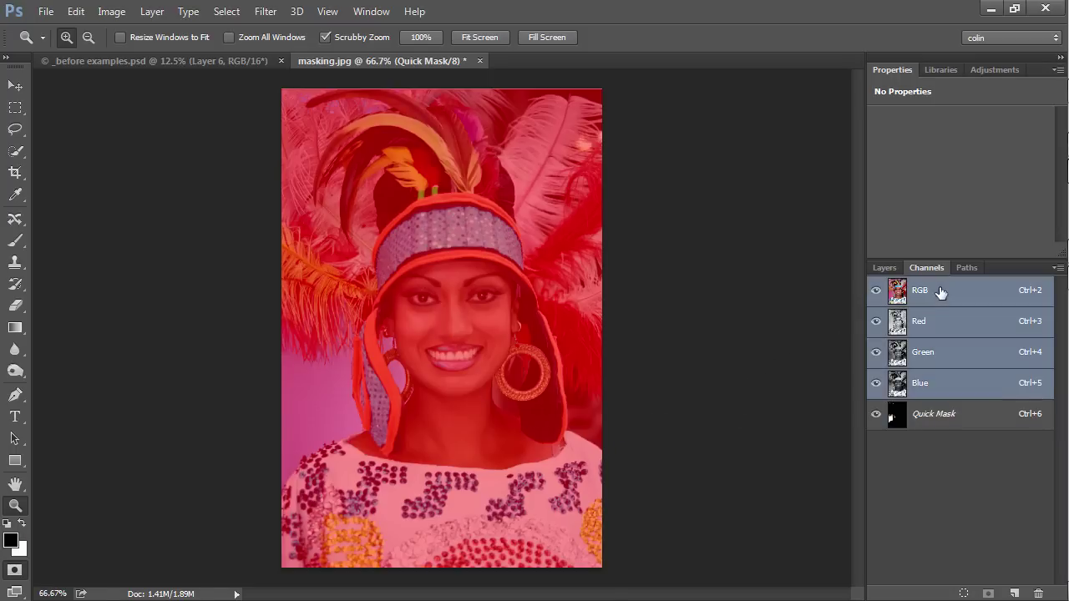
pyautogui.click(882, 268)
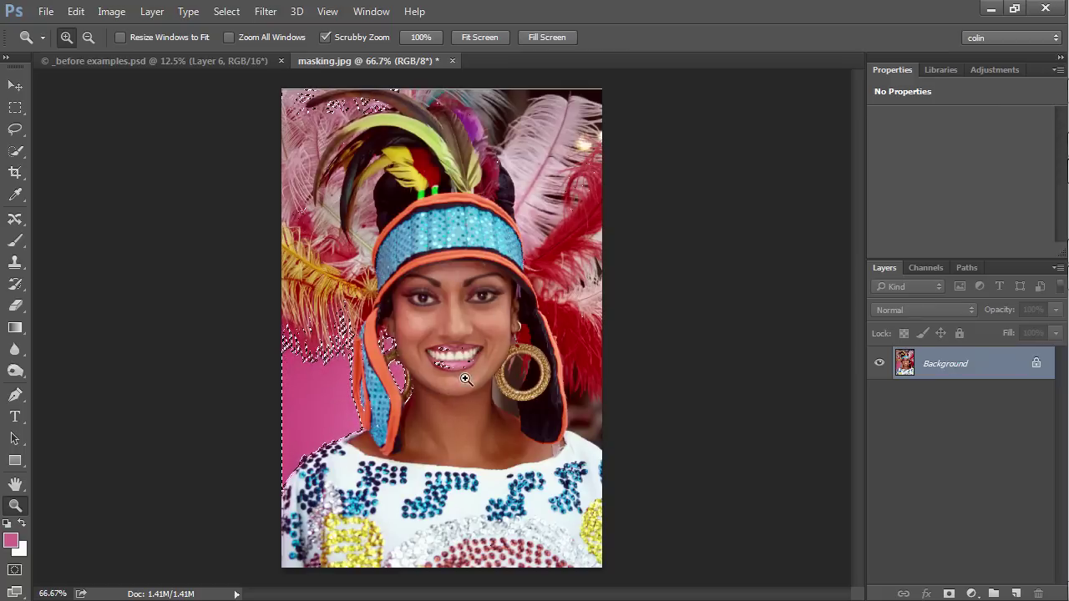
# Enter Quick Mask mode and change the overlay color to yellow fcff02 with a higher opacity, indicating masked areas.
pyautogui.doubleClick(10, 572)
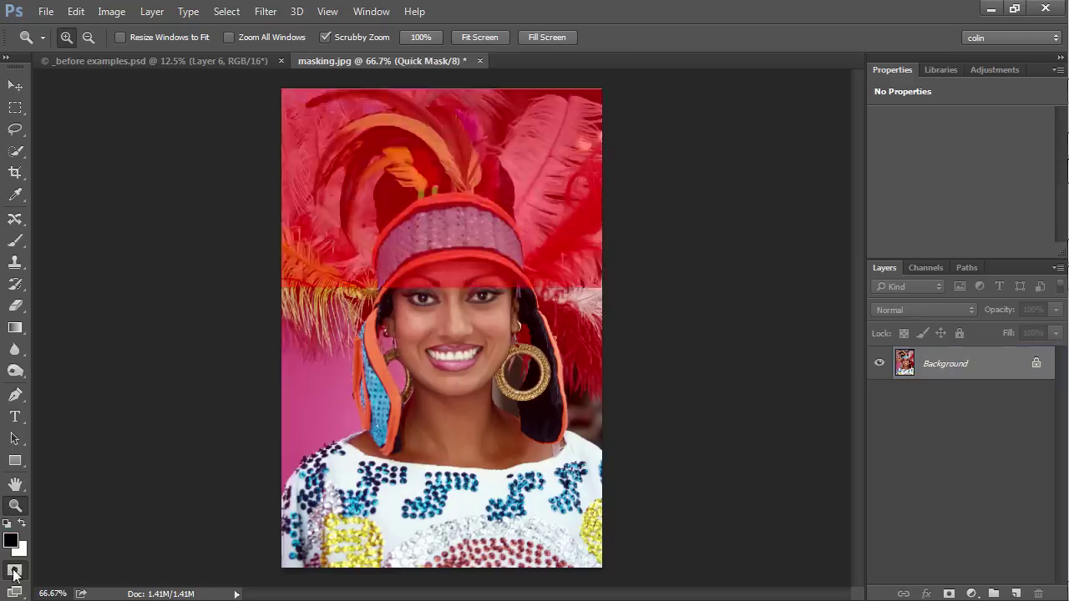
pyautogui.moveTo(625, 179); pyautogui.dragTo(695, 110)
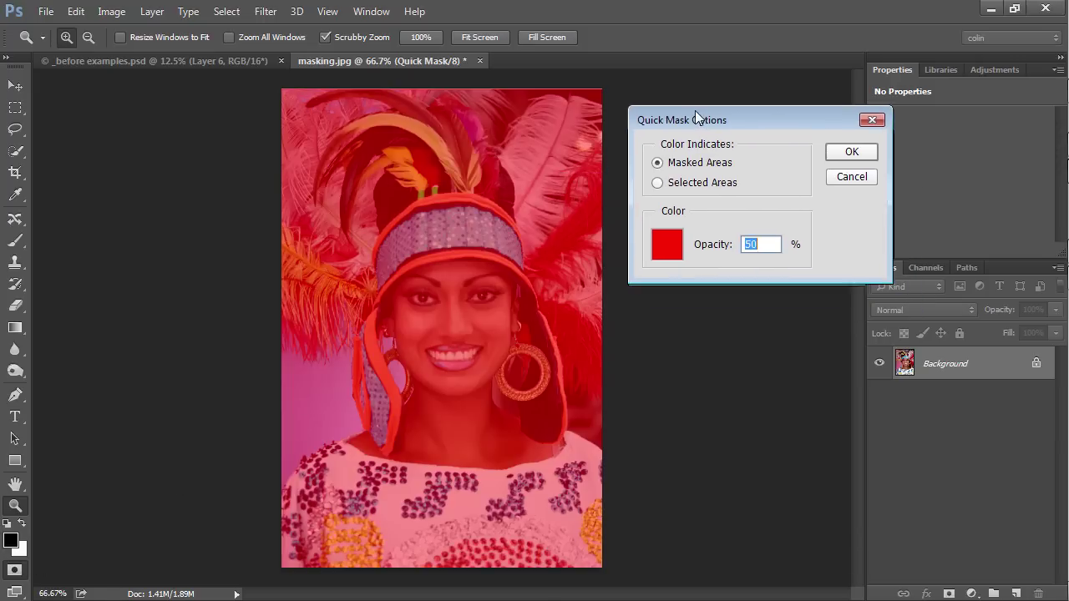
pyautogui.click(673, 251)
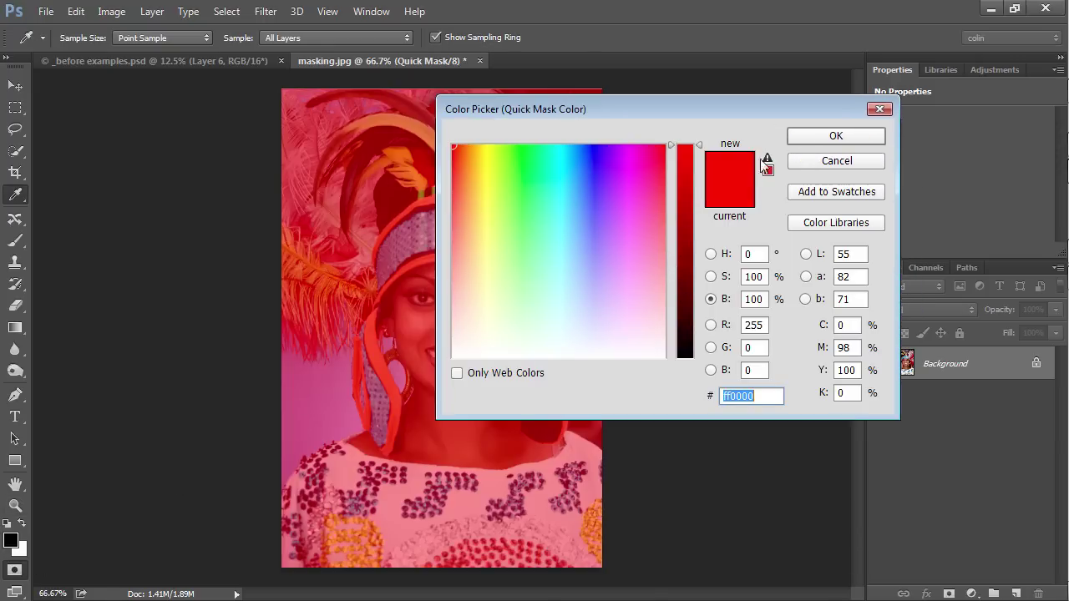
pyautogui.moveTo(487, 161); pyautogui.dragTo(488, 147)
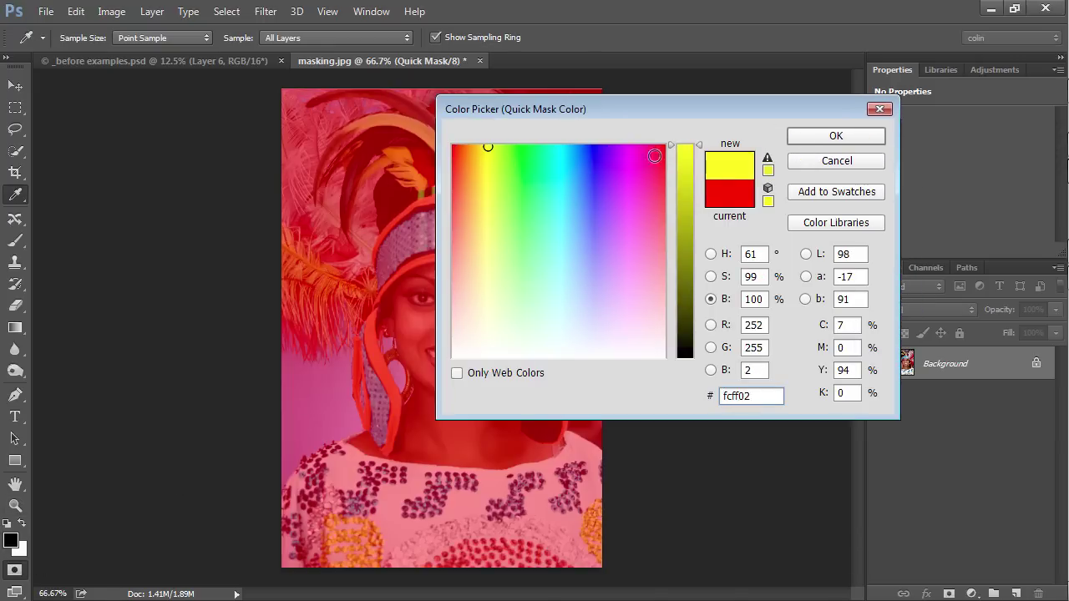
pyautogui.click(829, 134)
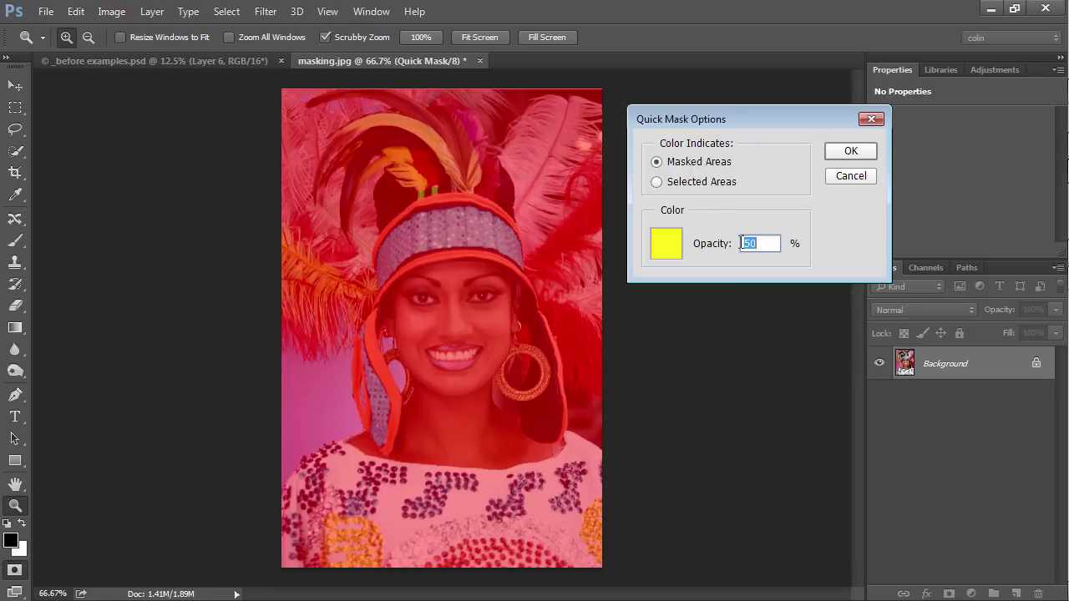
pyautogui.moveTo(713, 248); pyautogui.dragTo(736, 248)
pyautogui.click(846, 152)
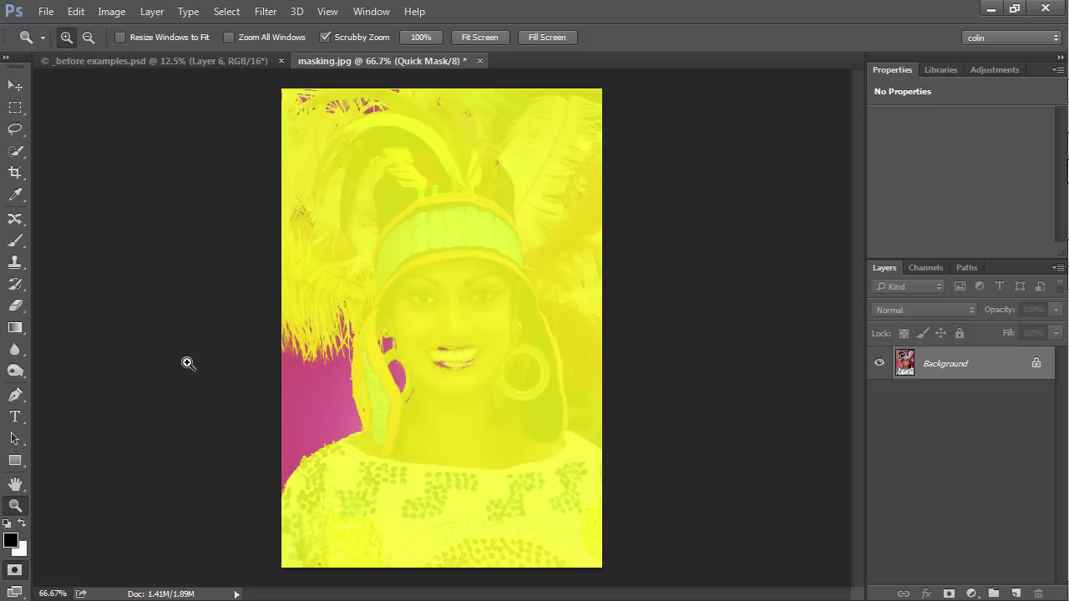
# Brush black over the mouth in the Quick Mask to remove the lips from the selection.
pyautogui.moveTo(15, 240); pyautogui.dragTo(59, 244)
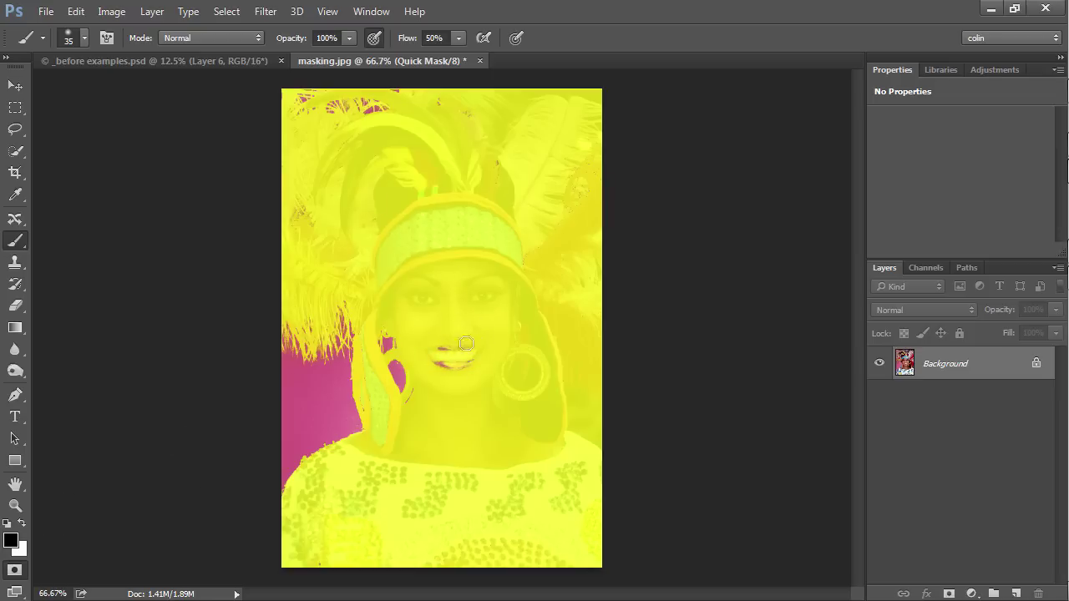
pyautogui.moveTo(462, 345)
pyautogui.mouseDown()
pyautogui.moveTo(467, 357)
pyautogui.moveTo(436, 355)
pyautogui.moveTo(476, 349)
pyautogui.mouseUp()
# Try brushing white across the headband and face to add them to the selection, and undo the stroke.
pyautogui.click(24, 523)
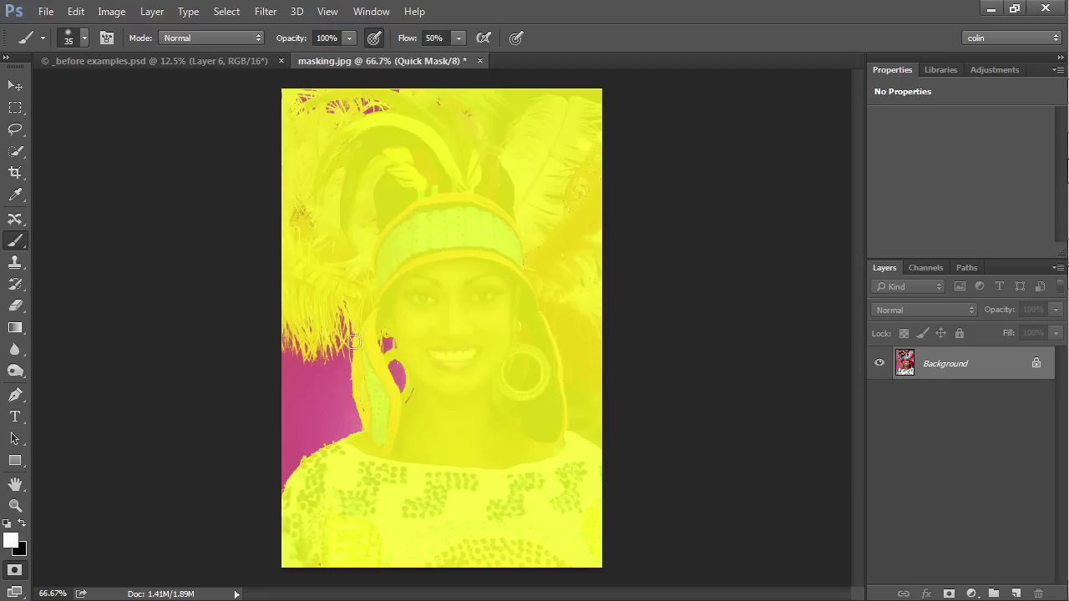
pyautogui.moveTo(437, 255)
pyautogui.mouseDown()
pyautogui.moveTo(493, 218)
pyautogui.moveTo(493, 283)
pyautogui.moveTo(529, 365)
pyautogui.mouseUp()
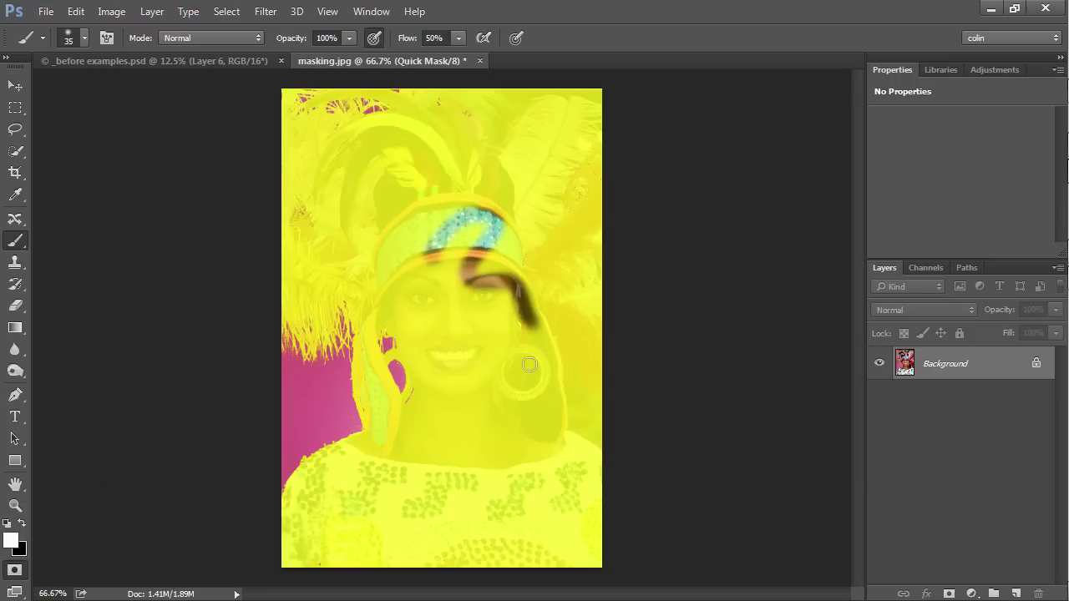
pyautogui.hotkey('ctrl', 'z')
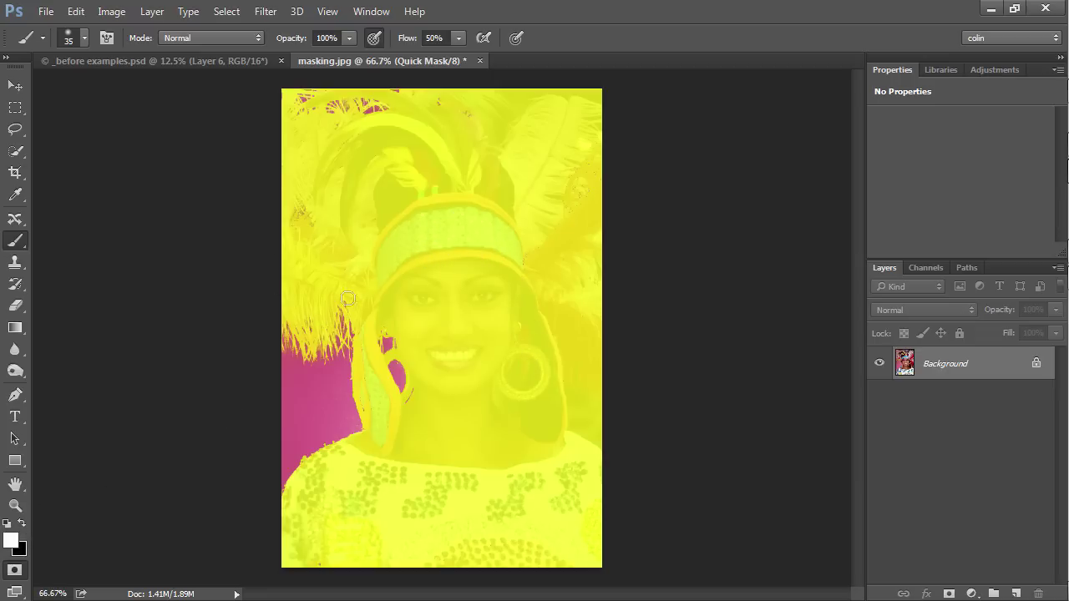
pyautogui.click(22, 524)
pyautogui.click(21, 523)
# Show the Quick Mask channel alone in black and white and brush black over the stray specks around the mouth, feathers and clothing.
pyautogui.click(924, 268)
pyautogui.click(876, 290)
pyautogui.press('x')
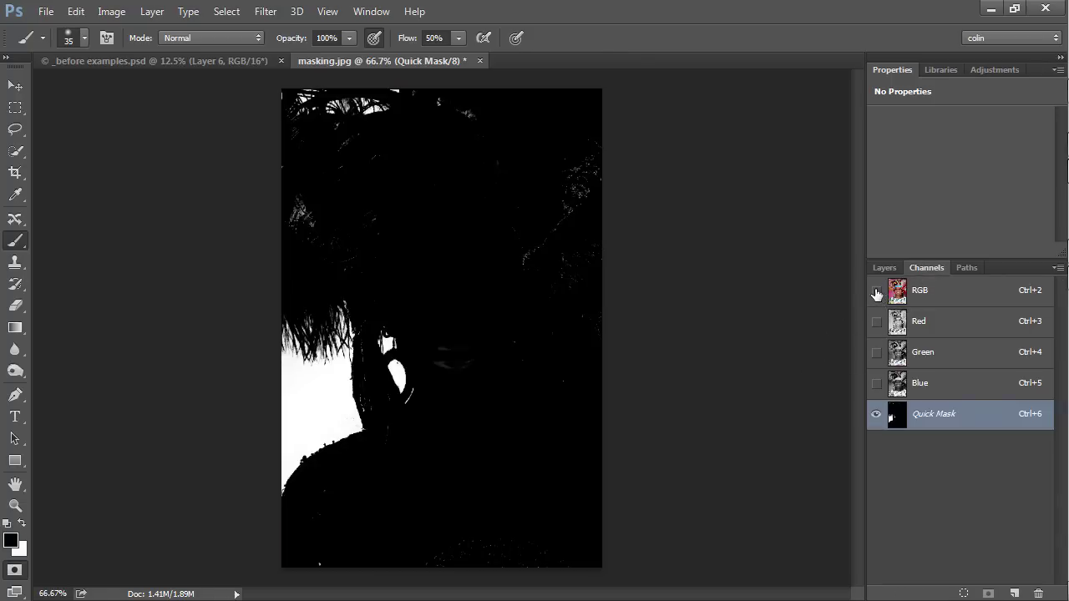
pyautogui.click(876, 290)
pyautogui.press('x')
pyautogui.click(876, 291)
pyautogui.press('x')
pyautogui.moveTo(483, 391); pyautogui.dragTo(438, 366)
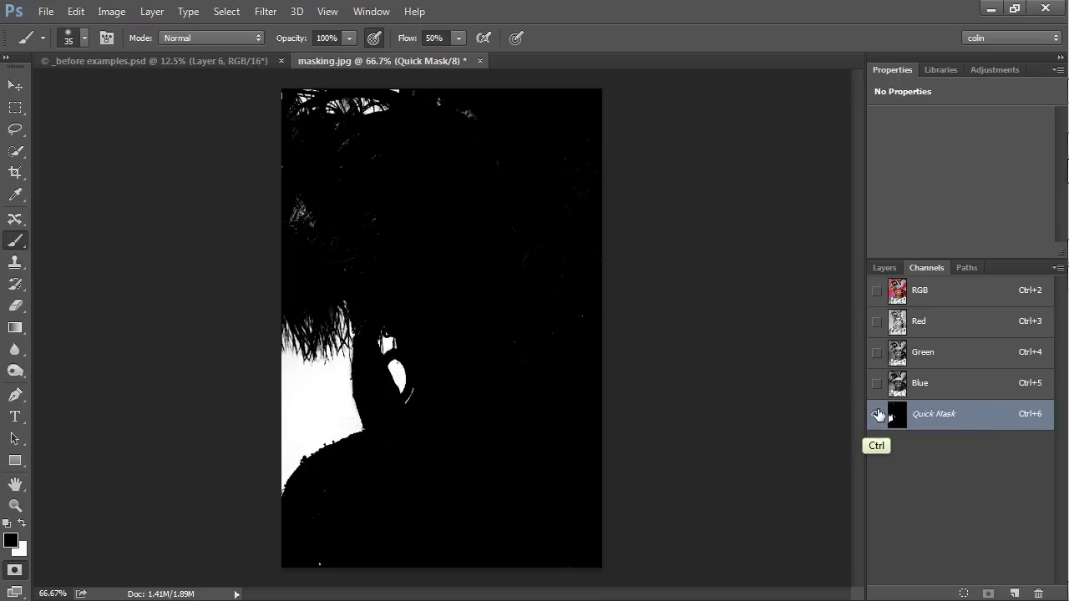
# Apply Levels to the Quick Mask channel with input black set to 4 and input white to 244.
pyautogui.hotkey('ctrl', 'l')
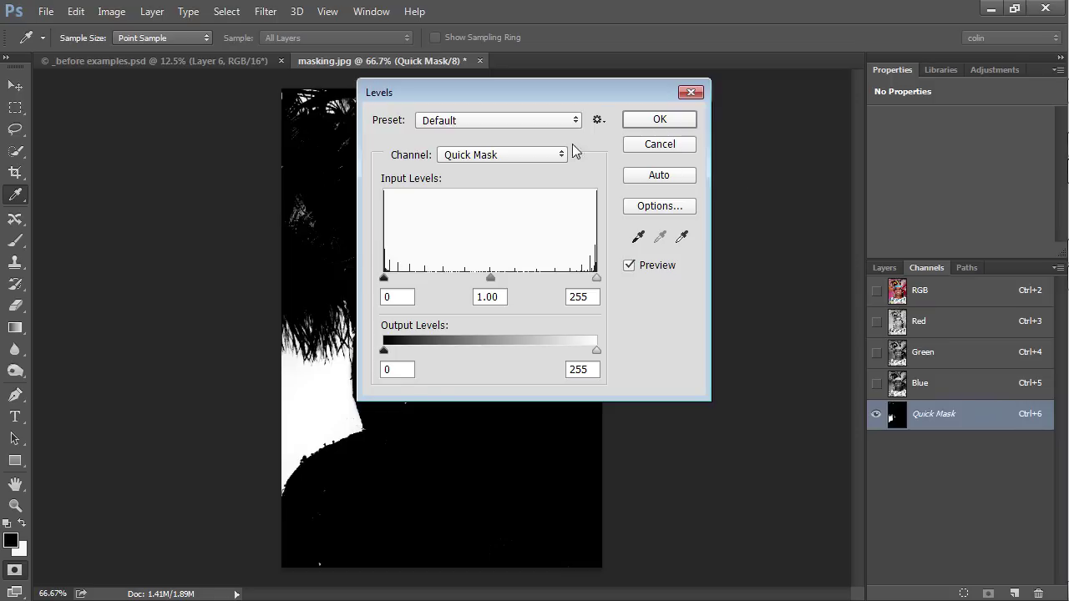
pyautogui.moveTo(588, 101); pyautogui.dragTo(824, 110)
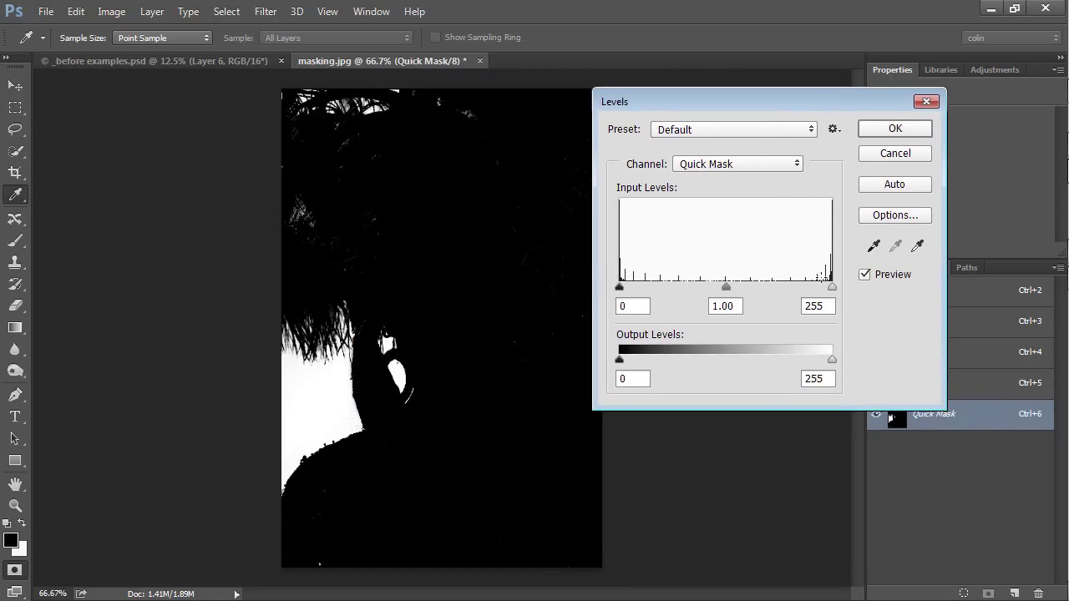
pyautogui.moveTo(619, 289)
pyautogui.mouseDown()
pyautogui.moveTo(648, 289)
pyautogui.moveTo(626, 289)
pyautogui.mouseUp()
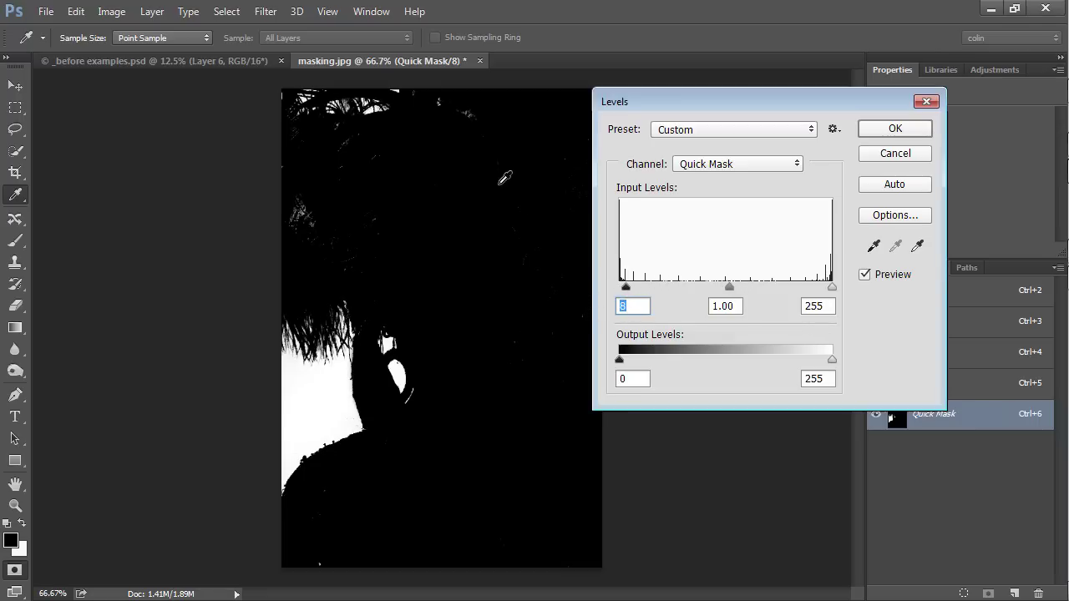
pyautogui.moveTo(625, 288); pyautogui.dragTo(686, 288)
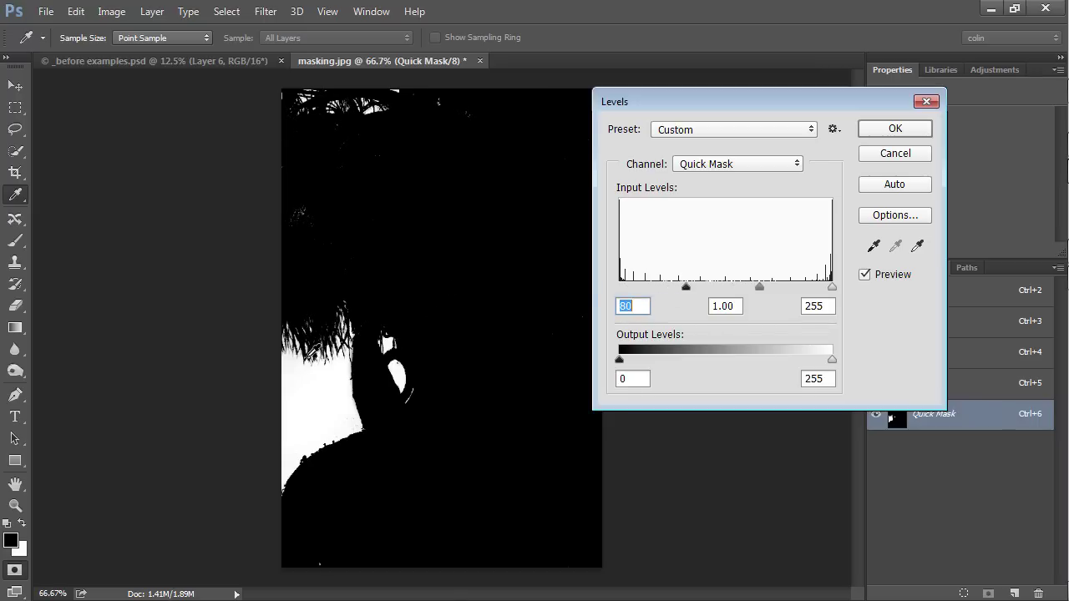
pyautogui.moveTo(686, 289); pyautogui.dragTo(624, 292)
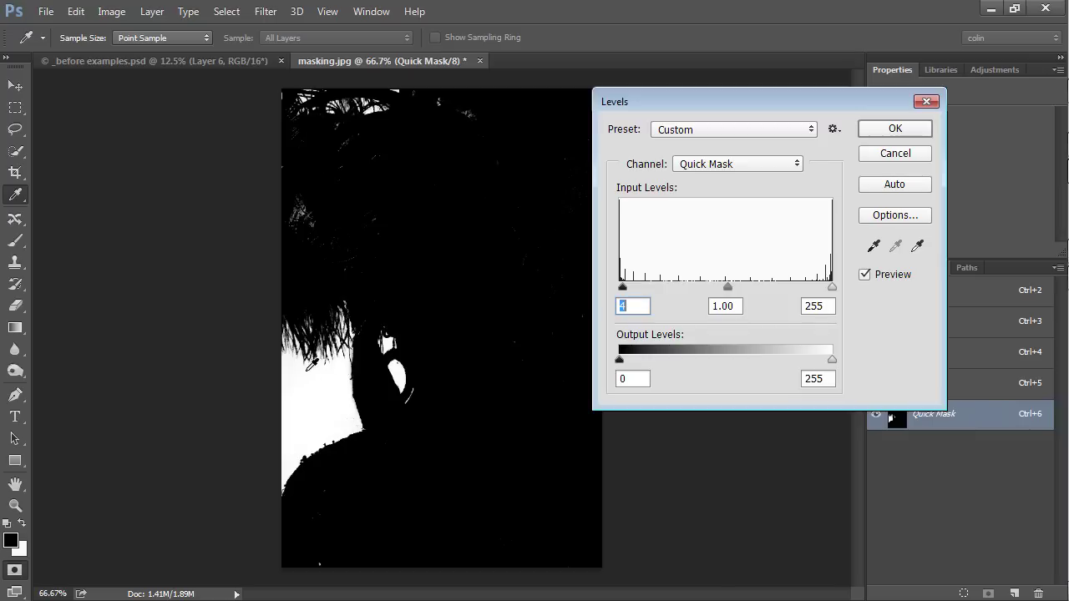
pyautogui.moveTo(832, 287)
pyautogui.mouseDown()
pyautogui.moveTo(771, 290)
pyautogui.moveTo(832, 286)
pyautogui.moveTo(823, 287)
pyautogui.mouseUp()
pyautogui.click(814, 306)
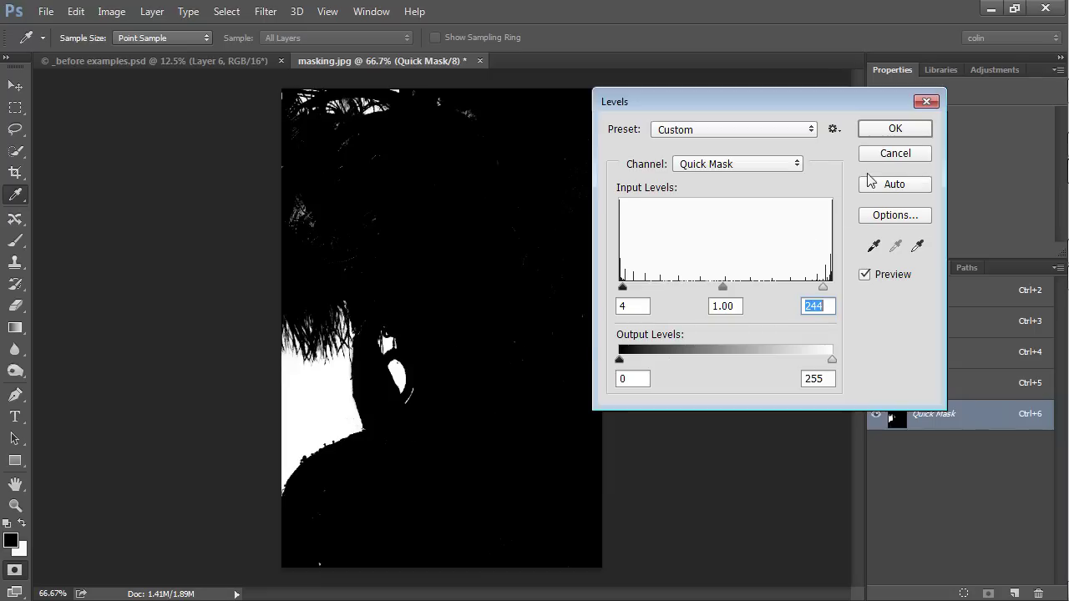
pyautogui.click(901, 134)
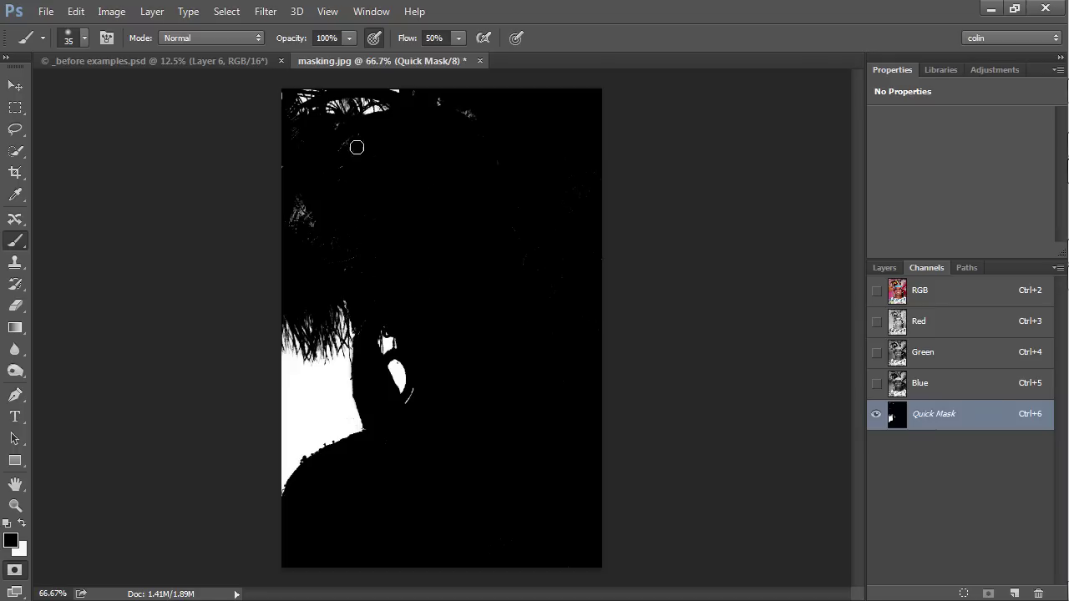
# Show the RGB image and compare it with and without the yellow Quick Mask overlay.
pyautogui.click(876, 290)
pyautogui.press('x')
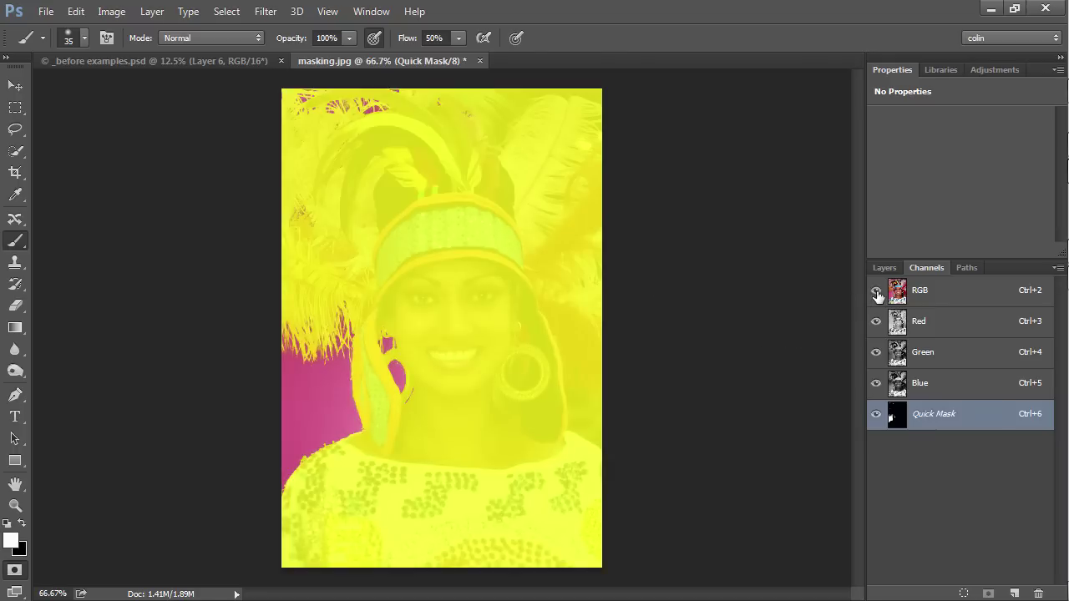
pyautogui.click(876, 414)
pyautogui.press('x')
pyautogui.click(877, 414)
pyautogui.click(876, 414)
pyautogui.click(876, 414)
pyautogui.click(876, 414)
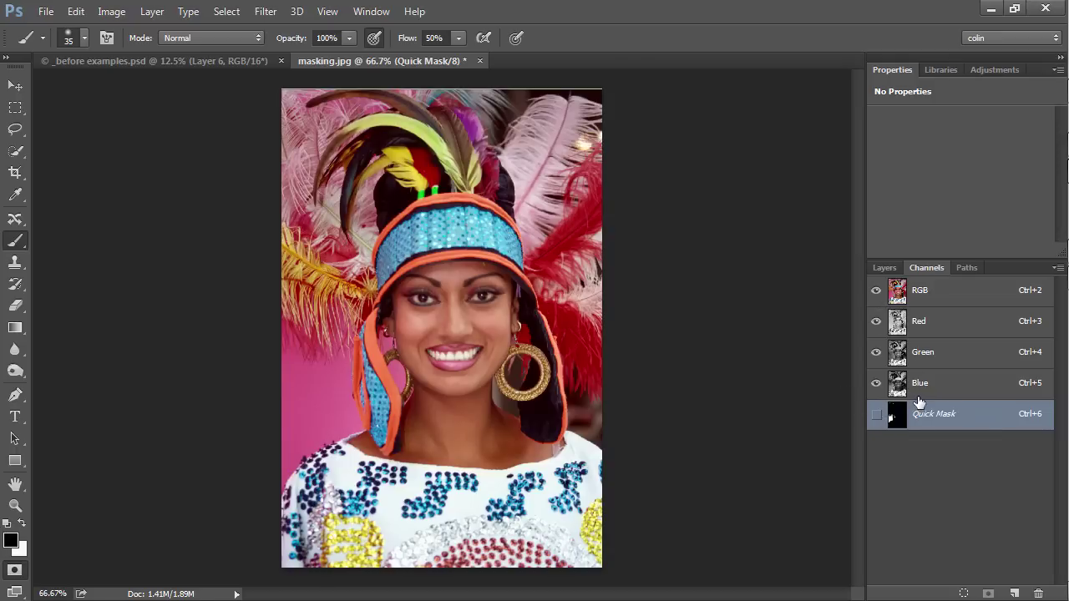
# Target the RGB composite, return to the layers and exit Quick Mask to get the refined selection.
pyautogui.click(934, 292)
pyautogui.click(888, 269)
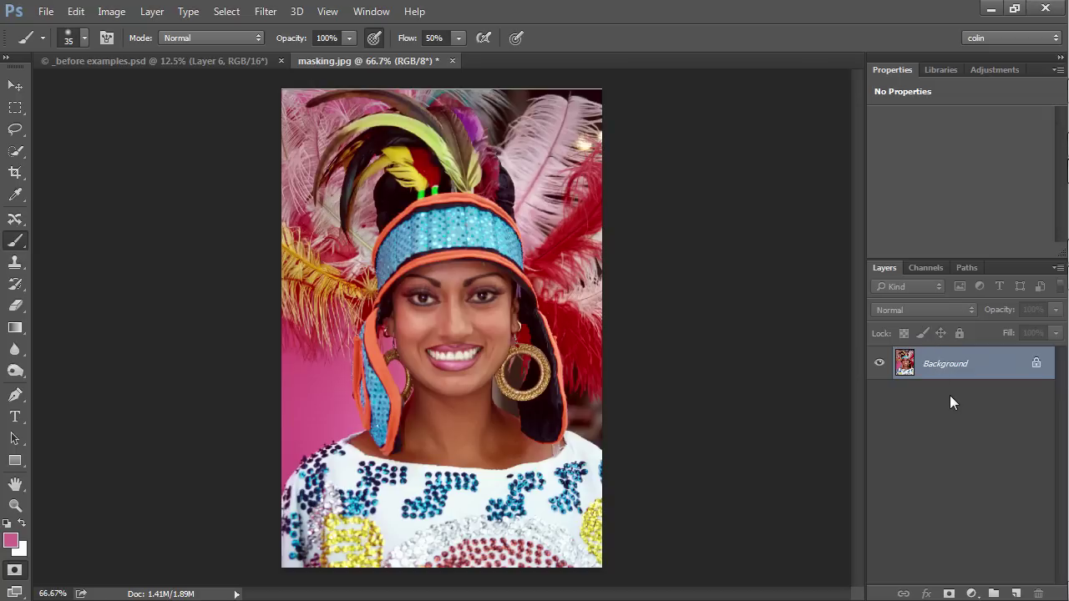
pyautogui.press('q')
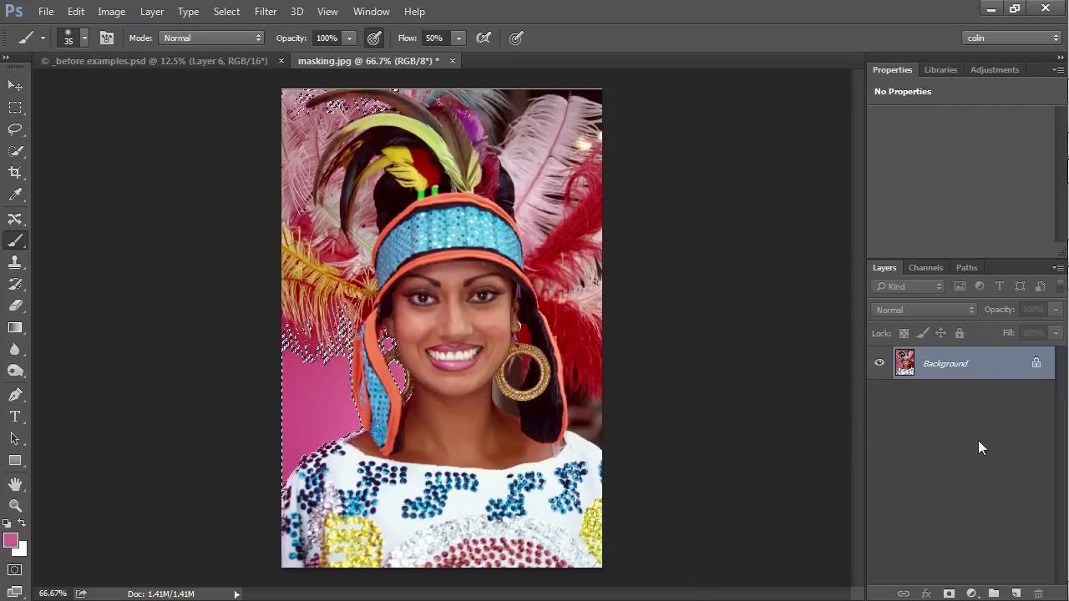
# Unlock the Background layer, add a layer mask from the selection and invert it to hide the pink background.
pyautogui.click(1035, 364)
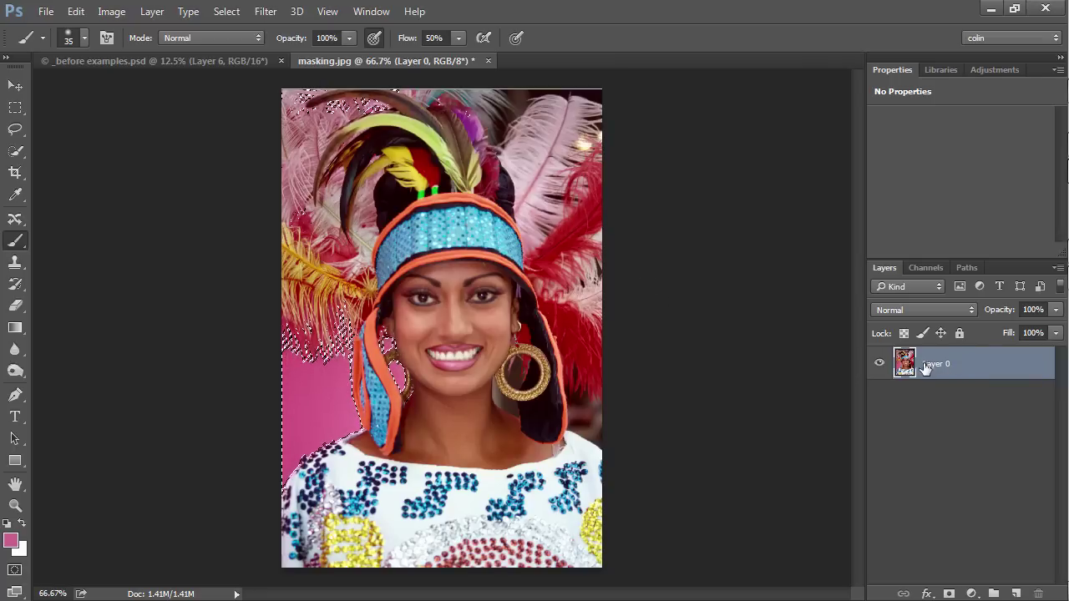
pyautogui.click(949, 594)
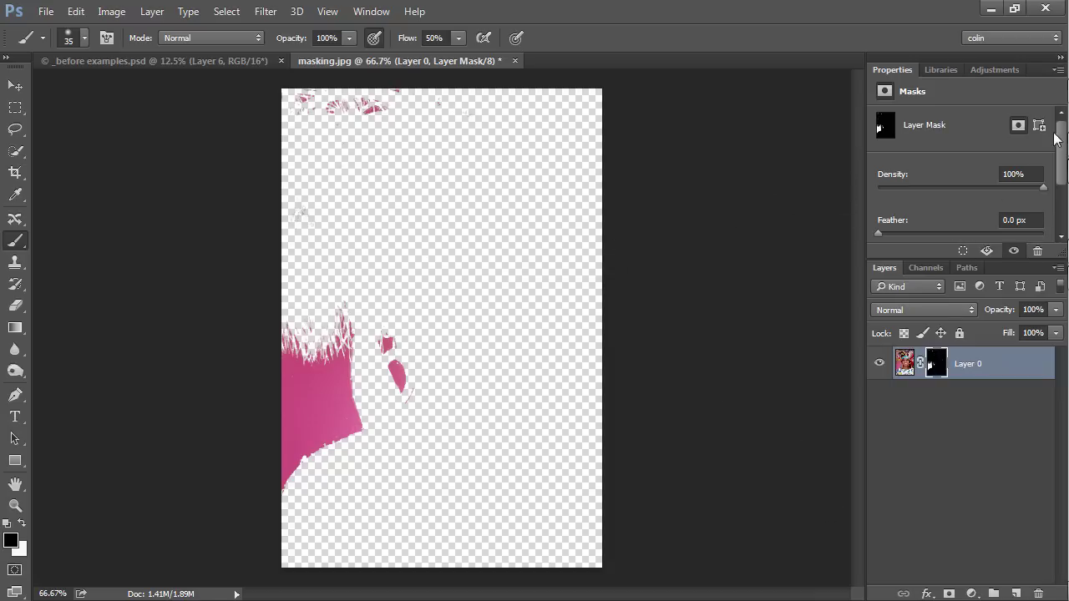
pyautogui.moveTo(1058, 157); pyautogui.dragTo(1064, 203)
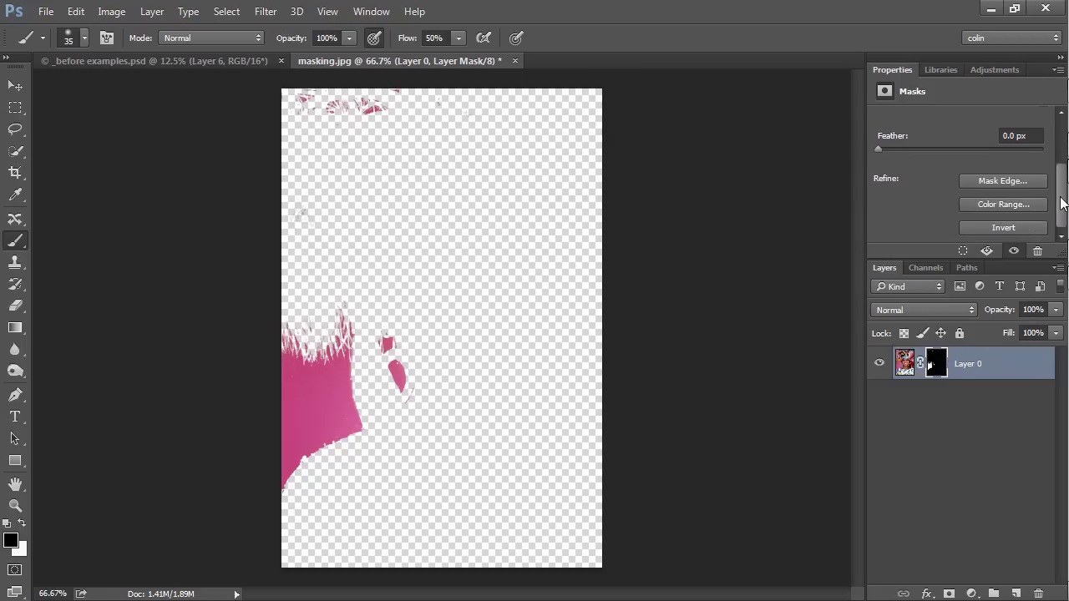
pyautogui.click(994, 230)
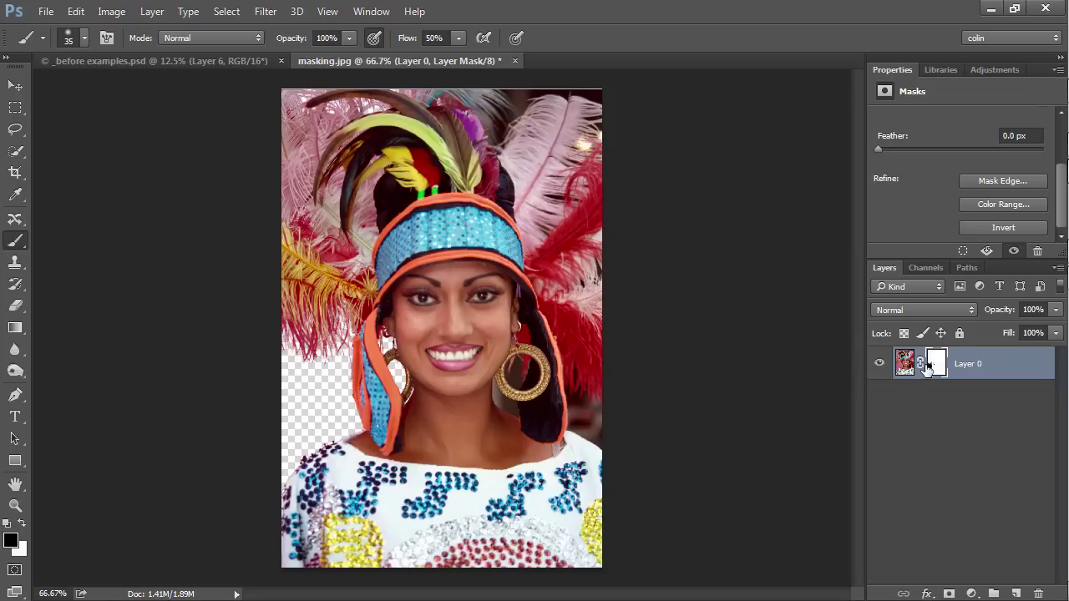
# Start a Color Range selection on the layer's image, sampling the dark background above the headdress with fuzziness 24.
pyautogui.click(903, 373)
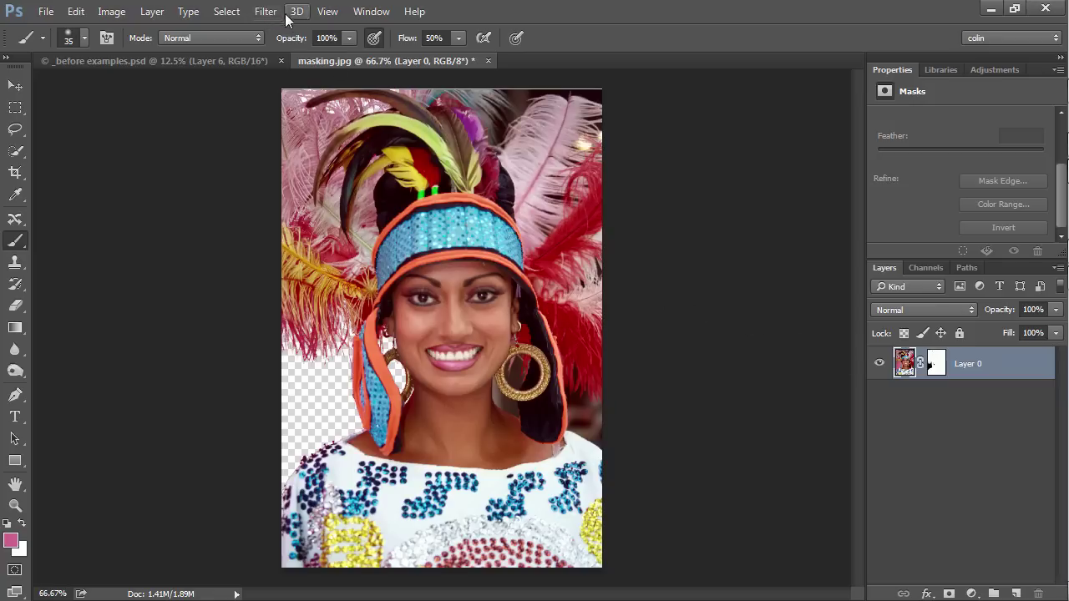
pyautogui.click(229, 13)
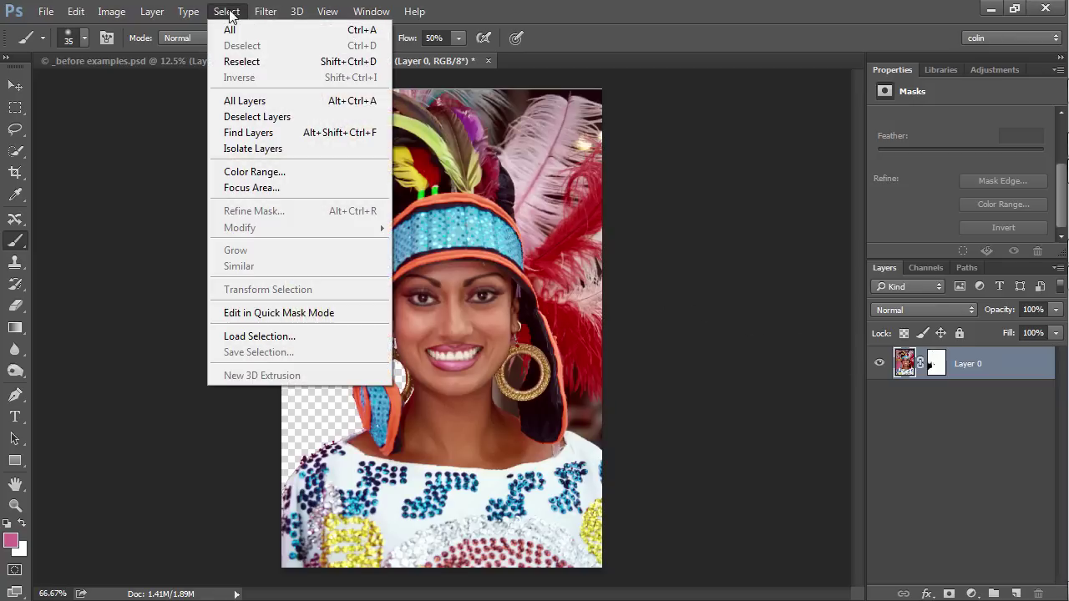
pyautogui.click(253, 171)
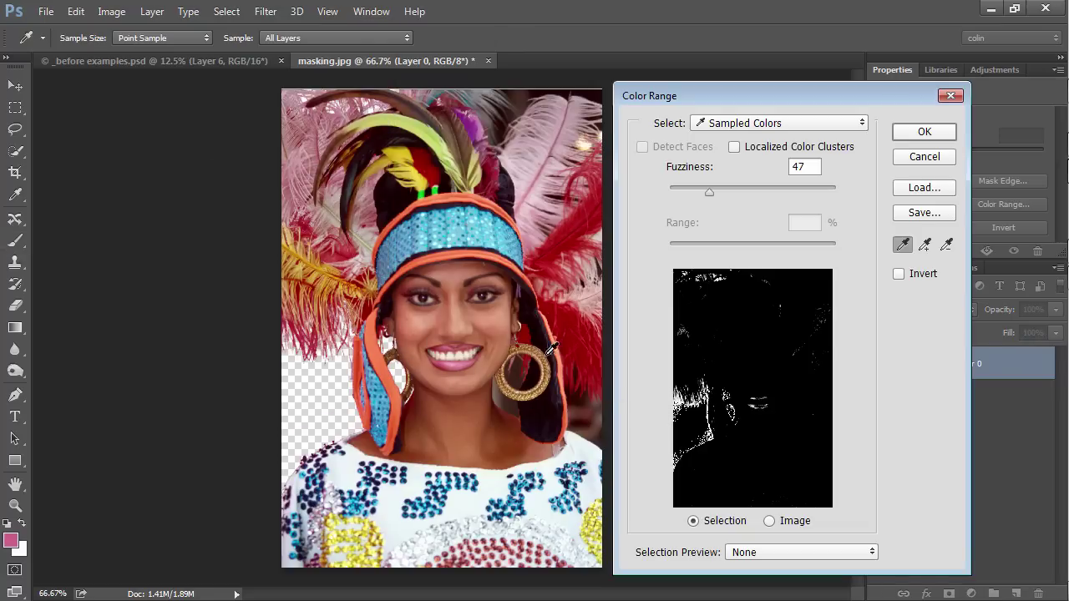
pyautogui.moveTo(706, 101); pyautogui.dragTo(721, 88)
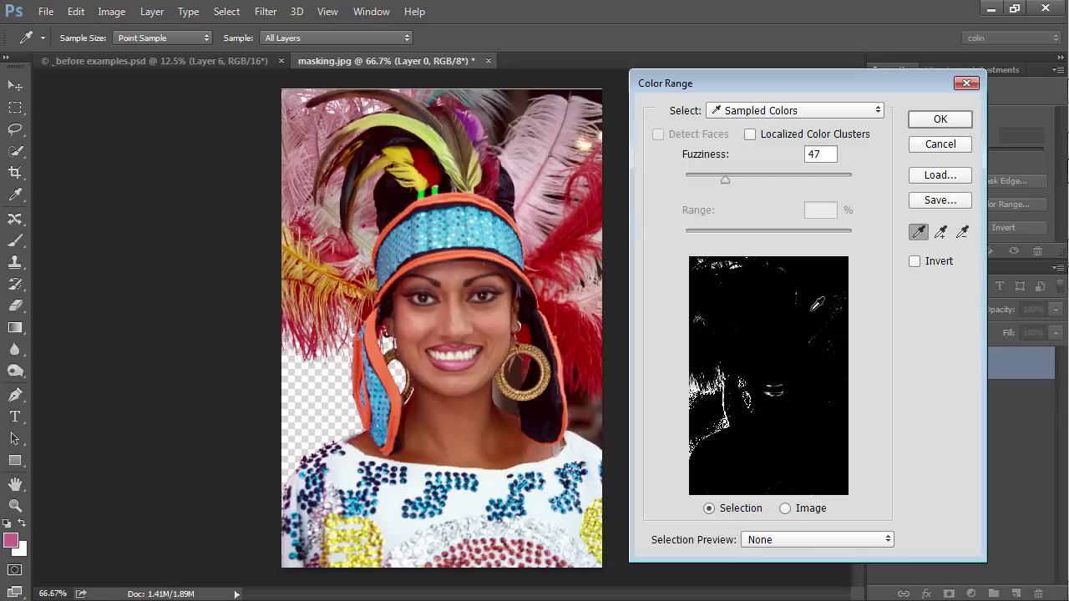
pyautogui.click(518, 97)
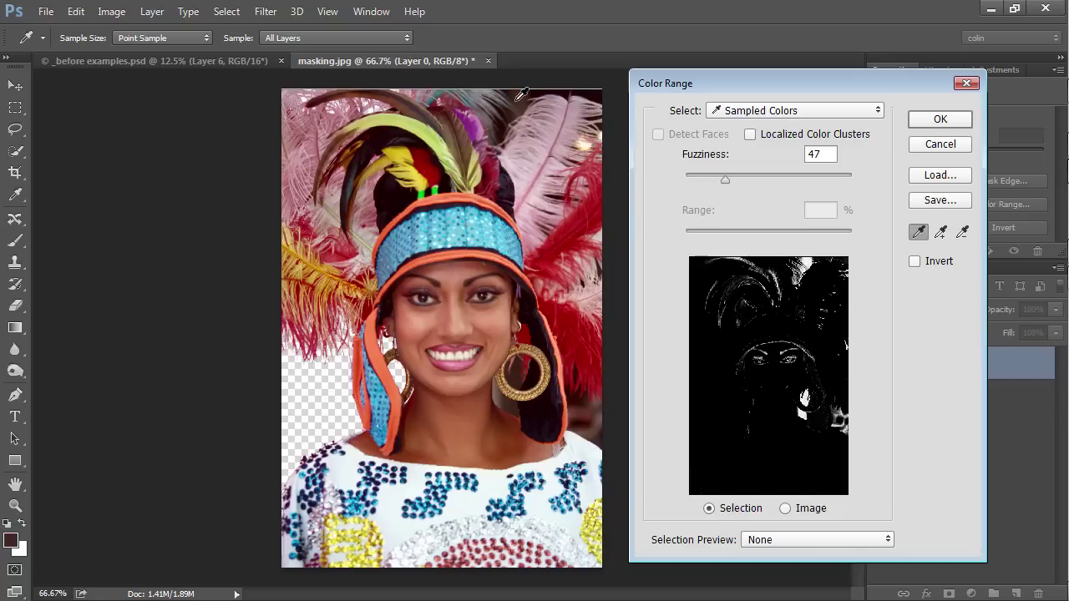
pyautogui.moveTo(523, 92); pyautogui.dragTo(533, 86)
pyautogui.moveTo(721, 174); pyautogui.dragTo(705, 180)
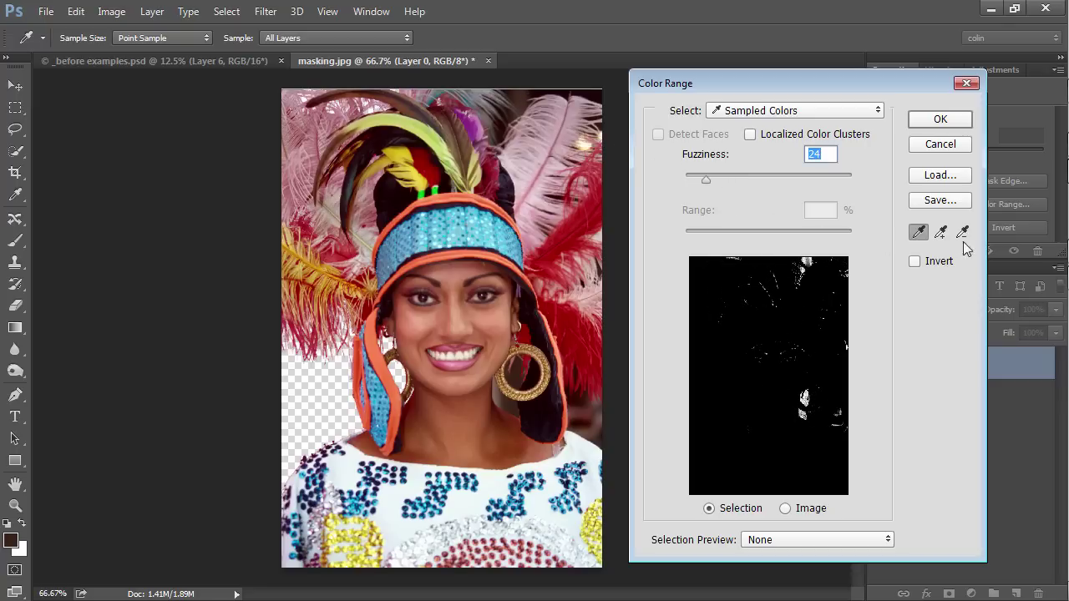
# Add the dark tones above the shoulder, in the upper corner and inside the earring to the sample, and set fuzziness to 20.
pyautogui.click(941, 231)
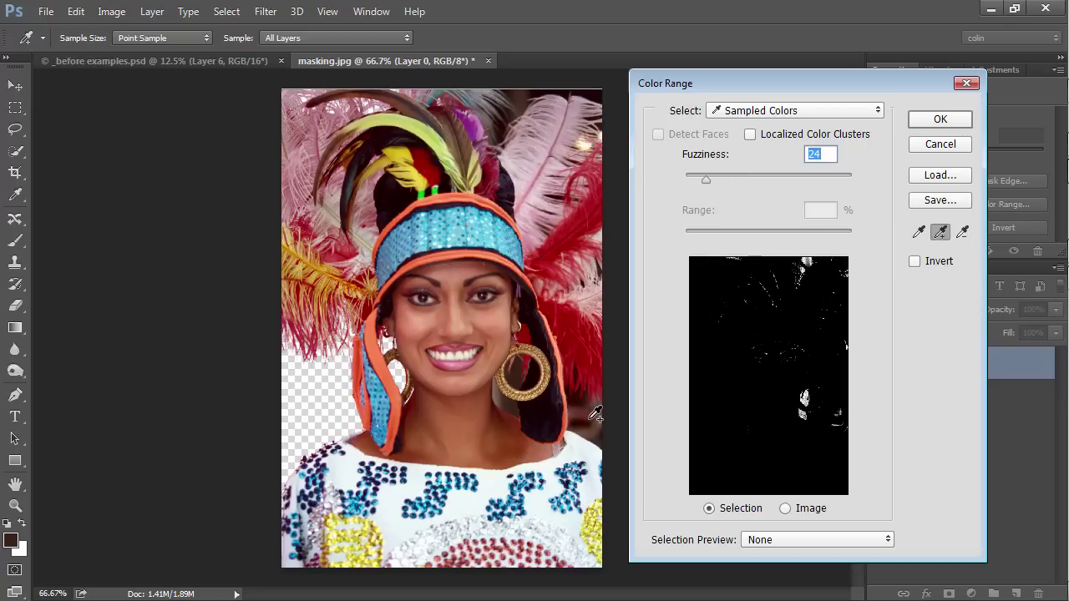
pyautogui.click(596, 414)
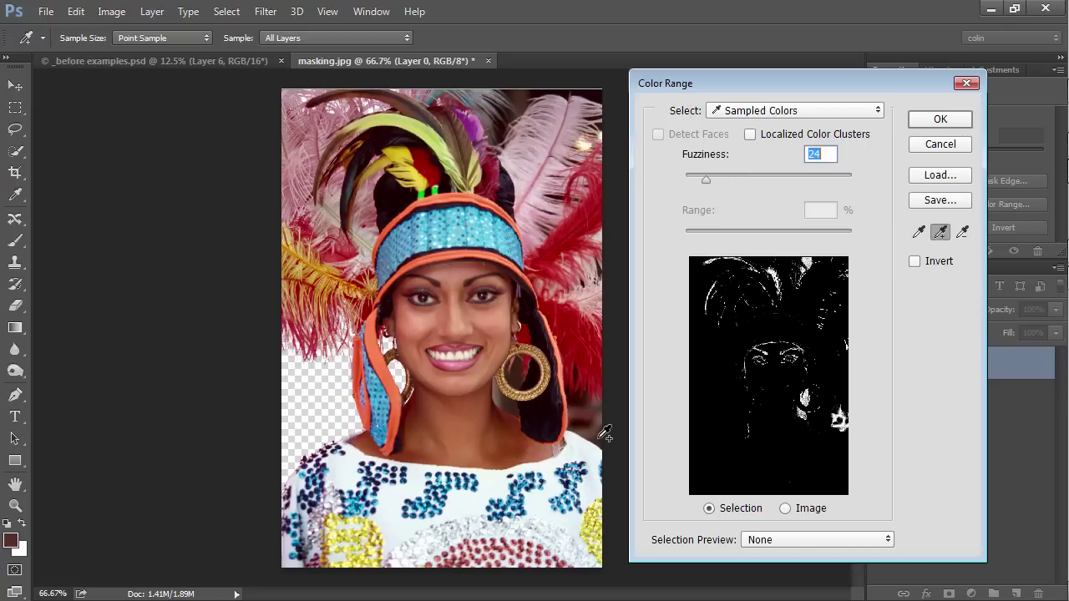
pyautogui.click(599, 90)
pyautogui.click(515, 395)
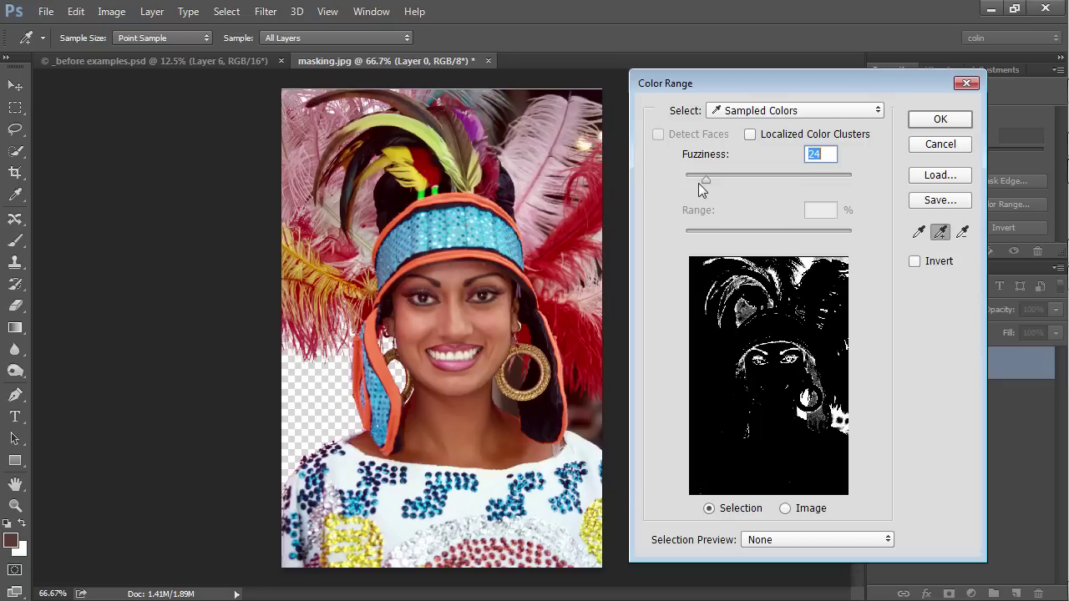
pyautogui.moveTo(706, 178)
pyautogui.mouseDown()
pyautogui.moveTo(736, 174)
pyautogui.moveTo(713, 179)
pyautogui.mouseUp()
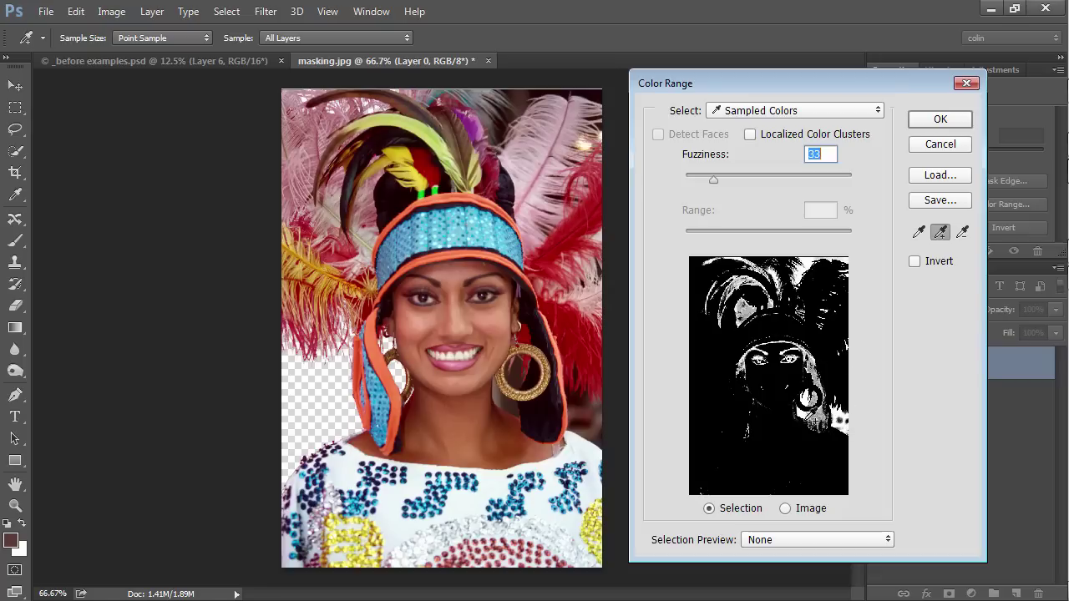
pyautogui.moveTo(711, 173); pyautogui.dragTo(700, 187)
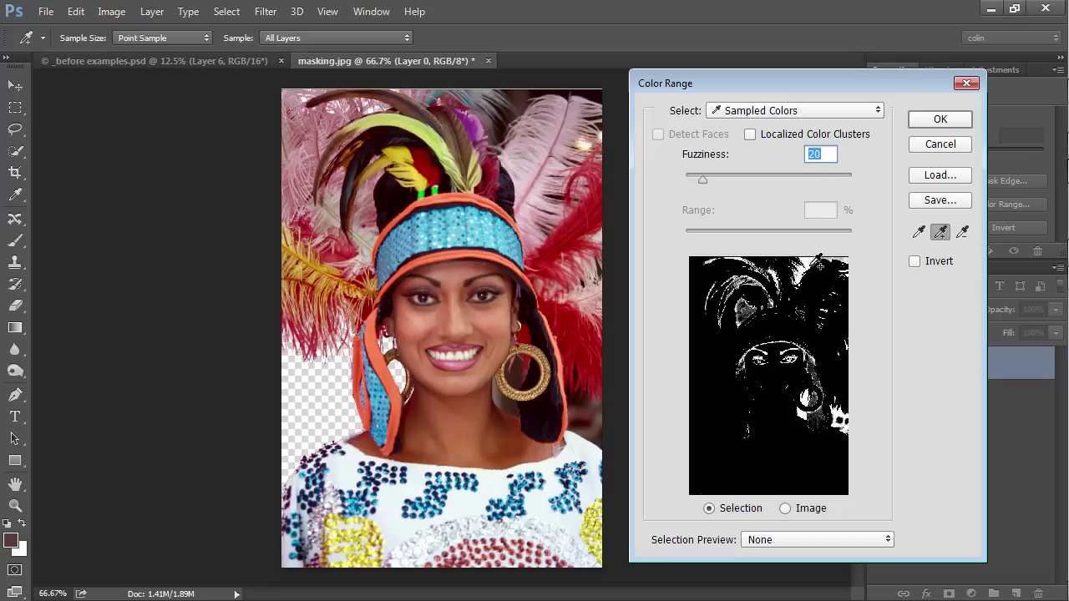
# Try Localized Color Clusters with a 35% range, and turn the option off again.
pyautogui.click(755, 140)
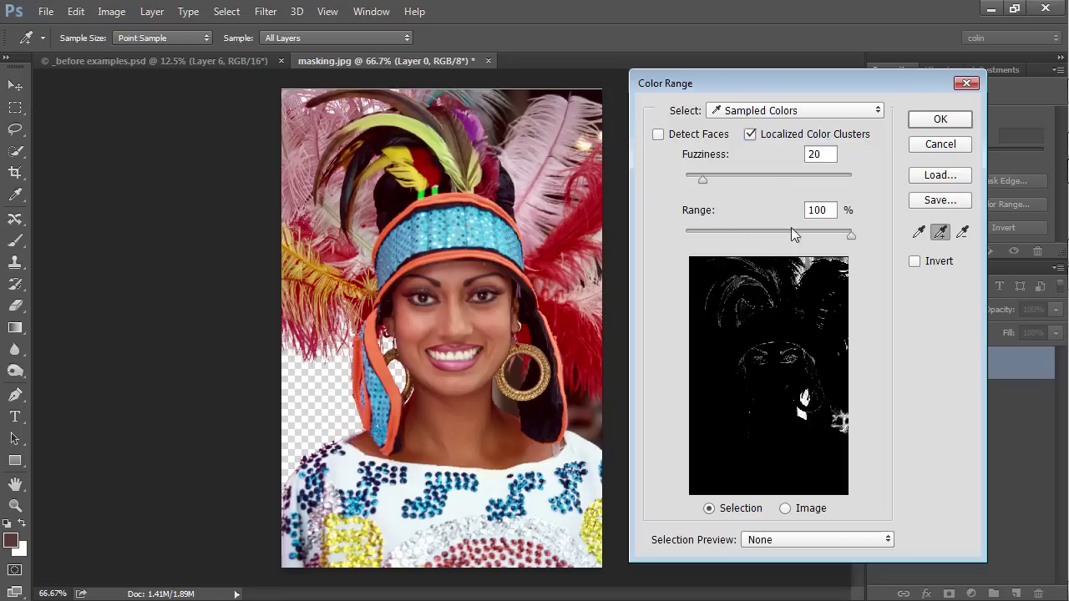
pyautogui.moveTo(846, 238)
pyautogui.mouseDown()
pyautogui.moveTo(727, 239)
pyautogui.moveTo(866, 246)
pyautogui.mouseUp()
pyautogui.moveTo(850, 239); pyautogui.dragTo(743, 239)
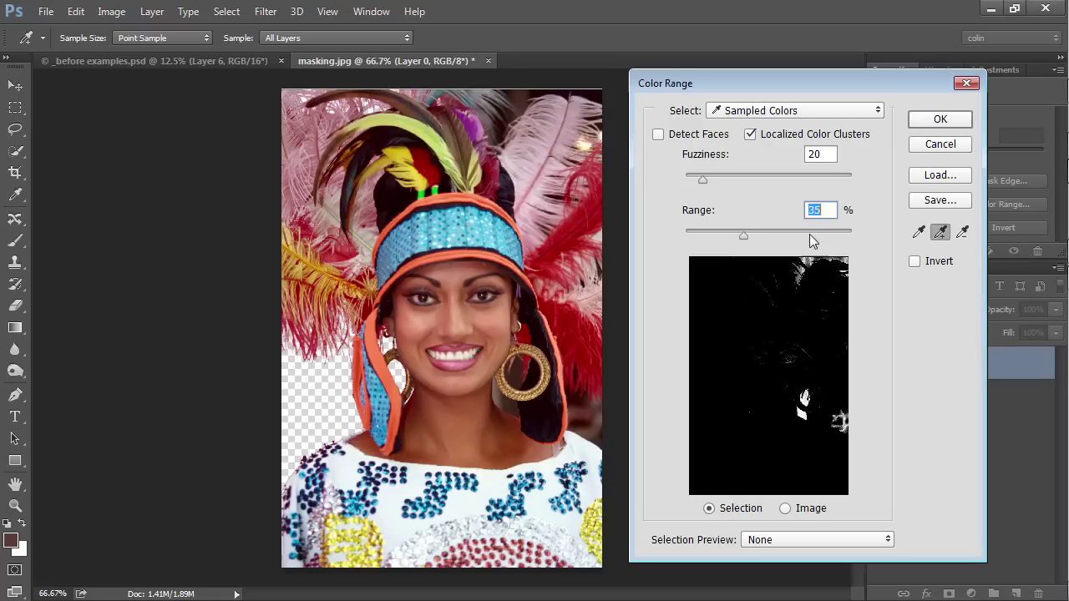
pyautogui.click(751, 135)
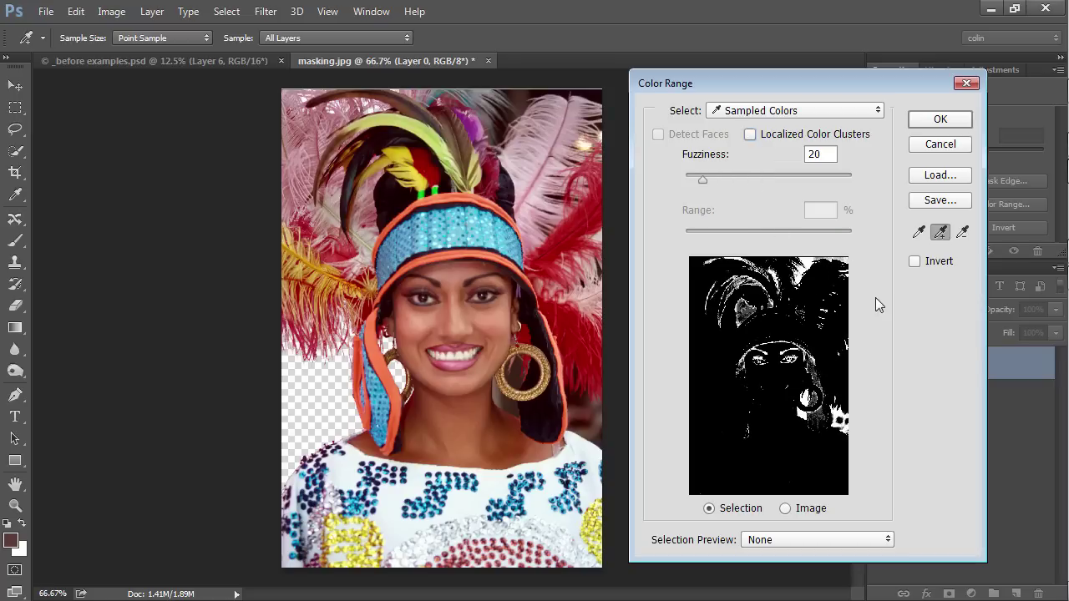
# Accept the Color Range selection and extend it with Quick Selection across the dark background above the shoulder.
pyautogui.click(936, 120)
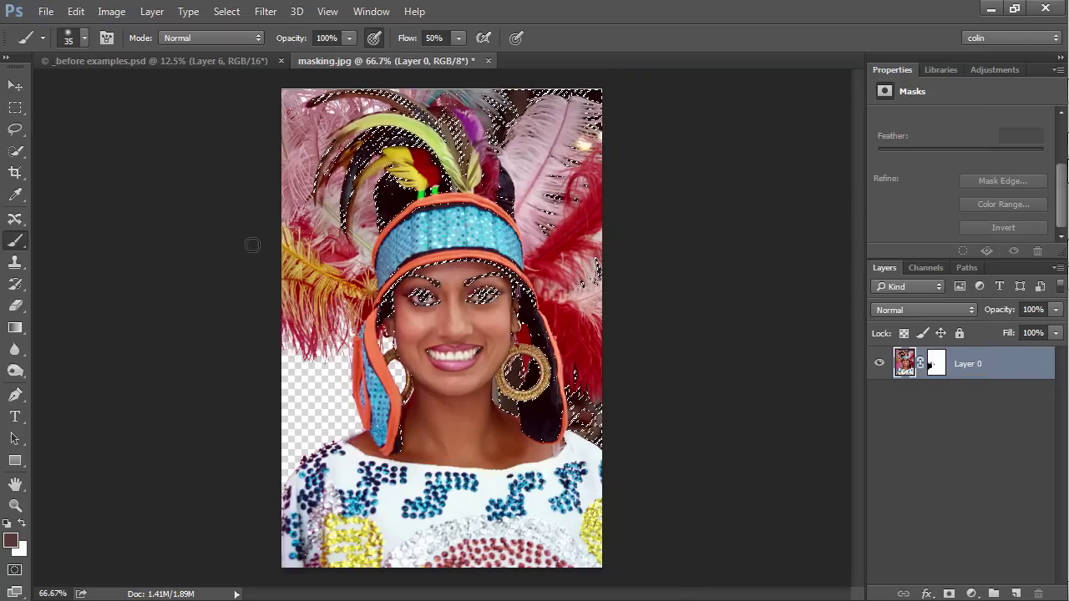
pyautogui.moveTo(15, 151); pyautogui.dragTo(74, 154)
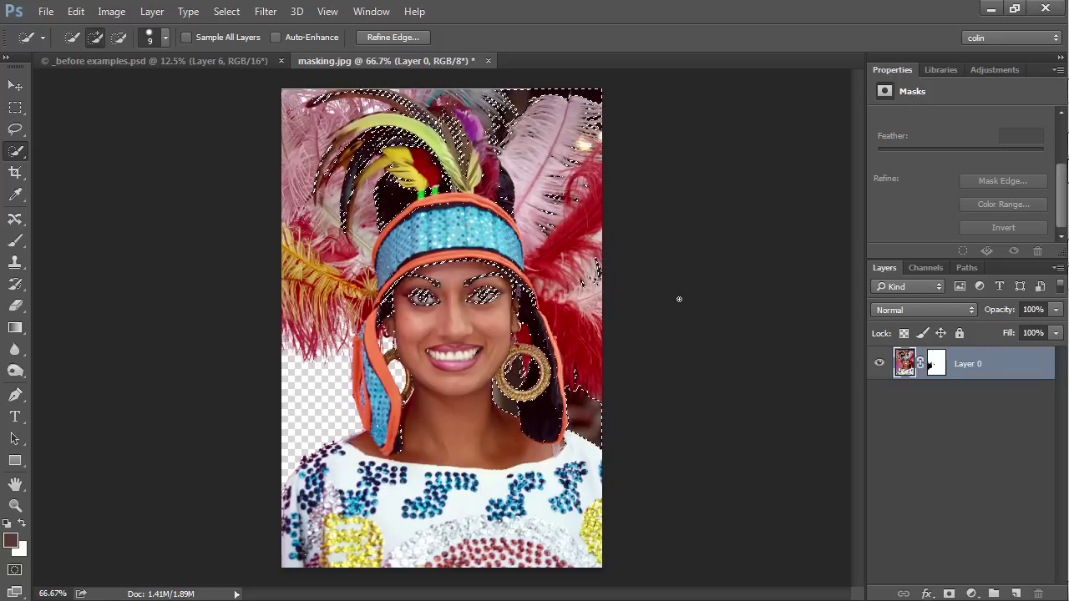
# Subtract the face, headband and colored headdress feathers from the selection with the Lasso, and enter Quick Mask mode.
pyautogui.moveTo(15, 129); pyautogui.dragTo(61, 125)
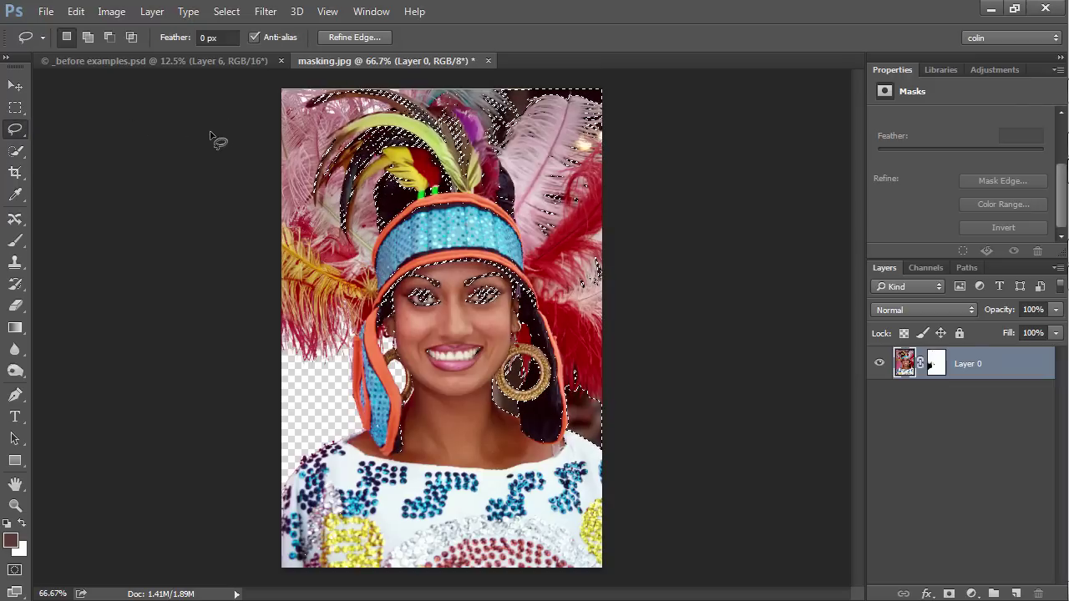
pyautogui.press('alt')
pyautogui.moveTo(261, 82); pyautogui.dragTo(443, 89)
pyautogui.moveTo(500, 186); pyautogui.dragTo(518, 228)
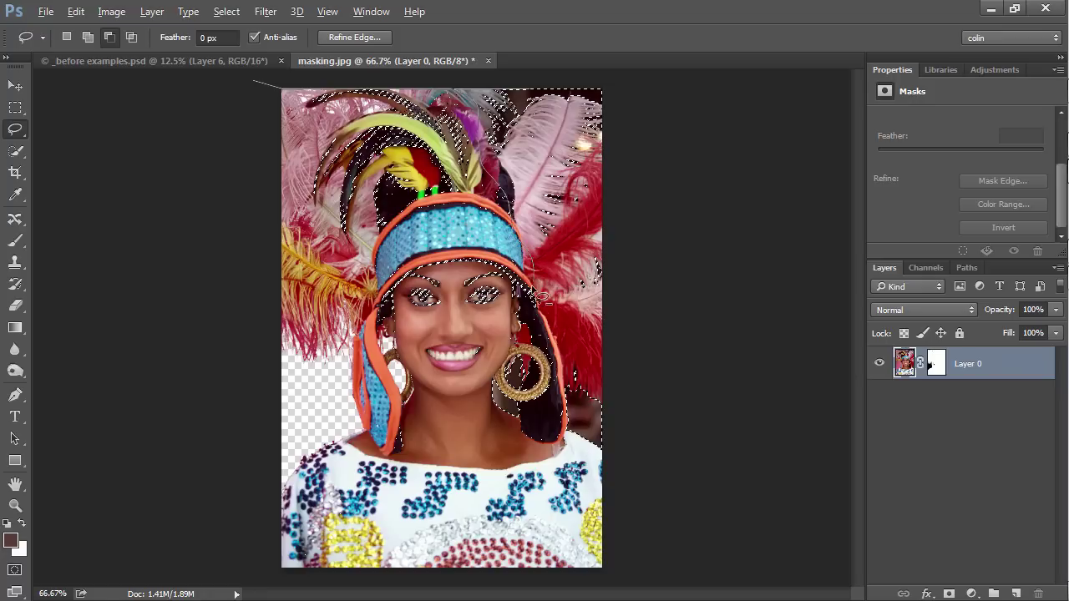
pyautogui.moveTo(470, 408)
pyautogui.mouseDown()
pyautogui.moveTo(313, 488)
pyautogui.moveTo(176, 316)
pyautogui.mouseUp()
pyautogui.press('alt')
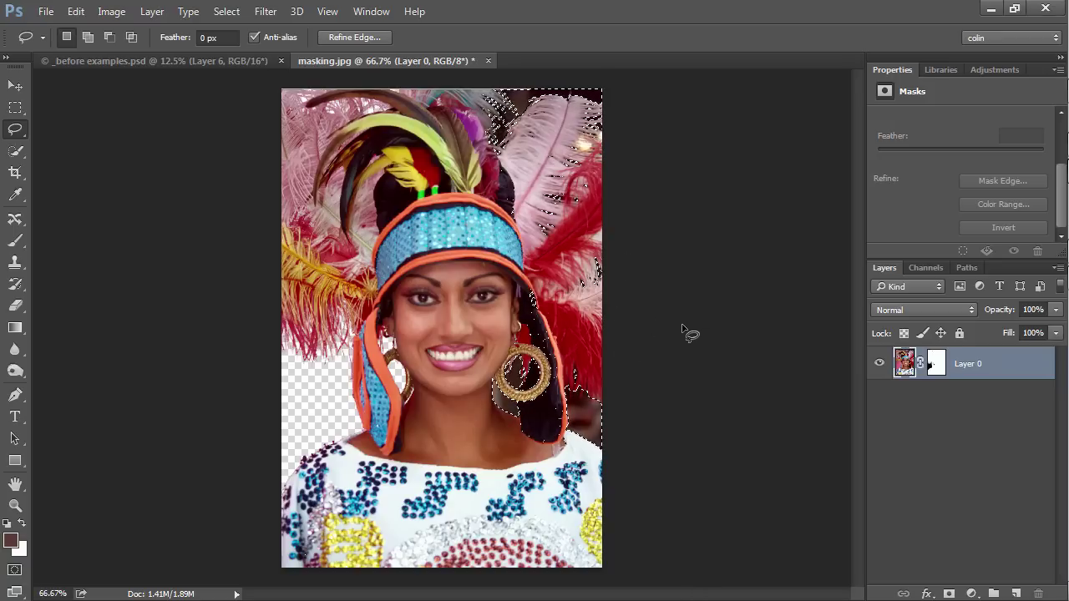
pyautogui.press('q')
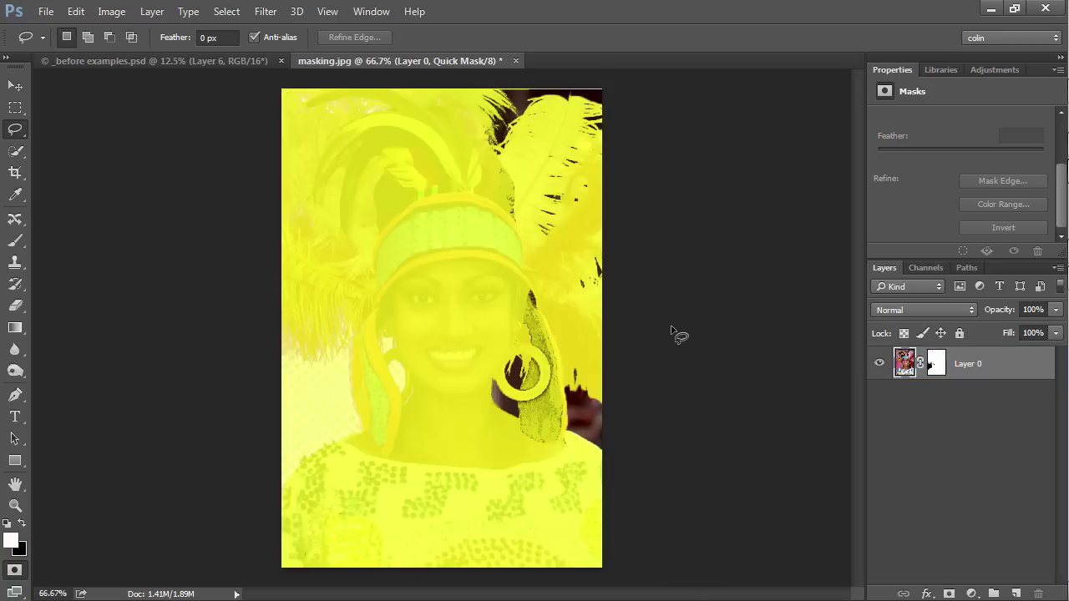
# Choose the Brush with black as foreground and paint over the upper part of the black flap beside the ear in the Quick Mask.
pyautogui.click(16, 87)
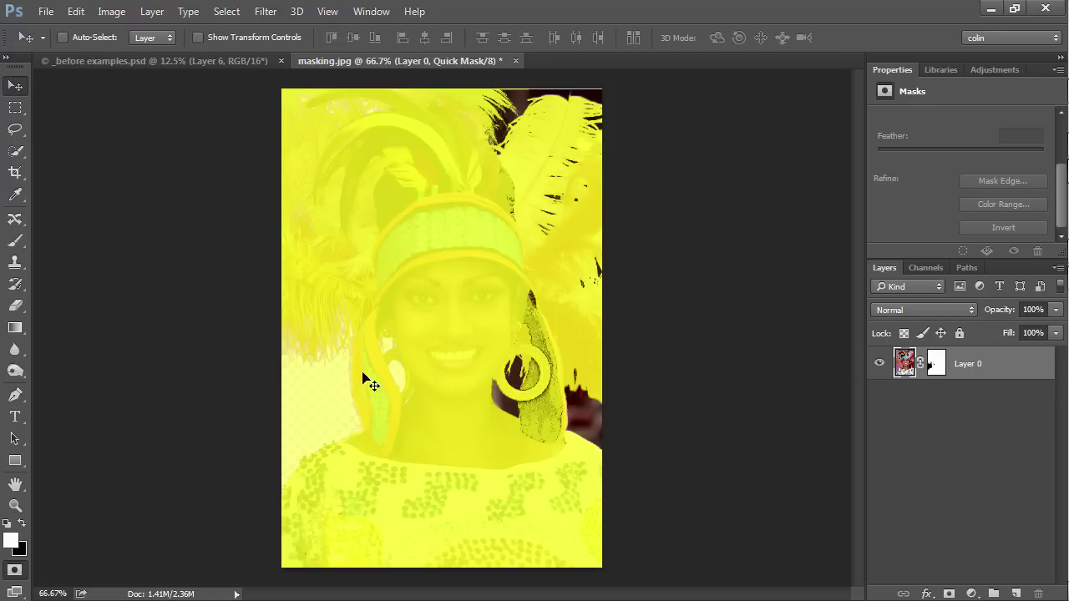
pyautogui.click(21, 242)
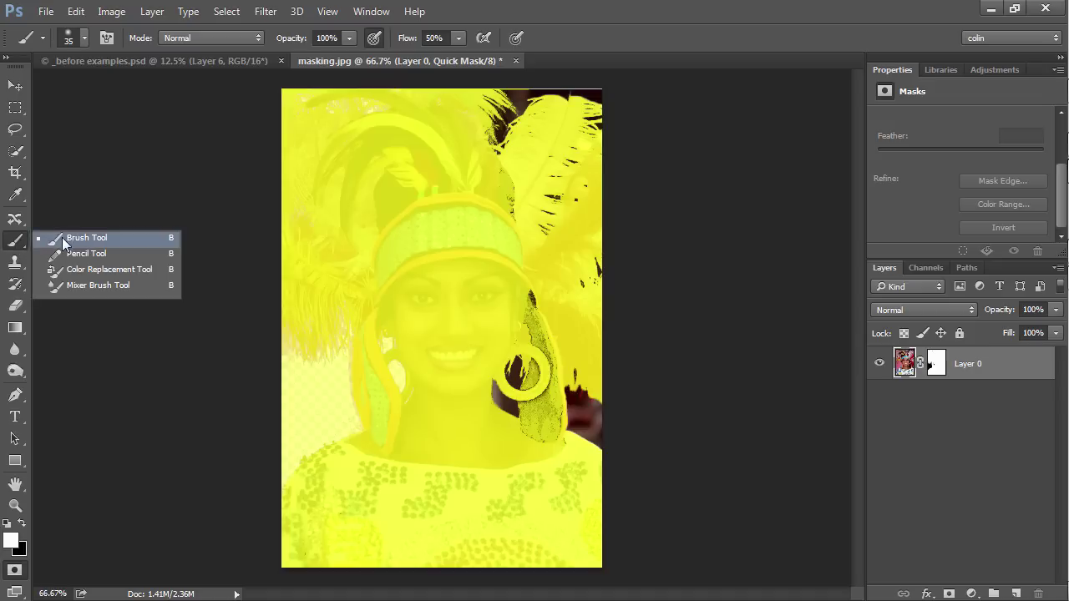
pyautogui.click(22, 524)
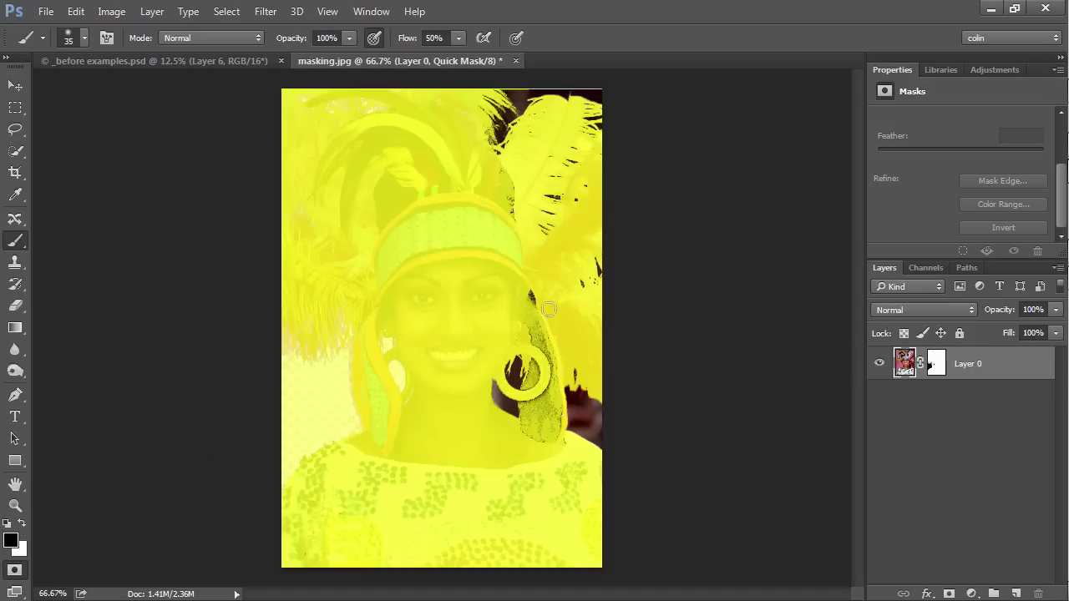
pyautogui.press('q')
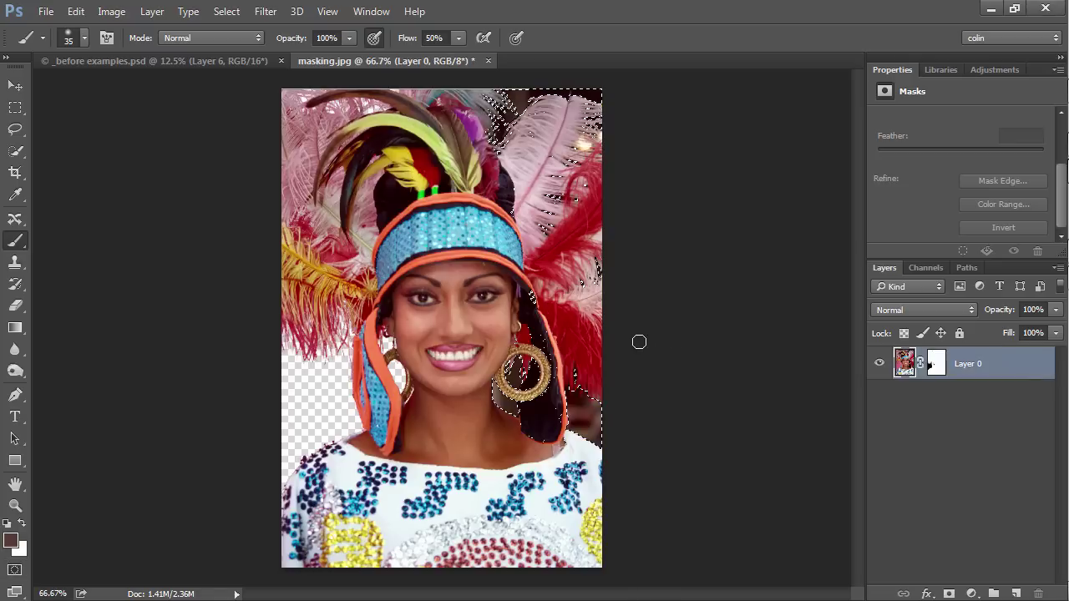
pyautogui.press('q')
pyautogui.moveTo(532, 295)
pyautogui.mouseDown()
pyautogui.moveTo(535, 355)
pyautogui.moveTo(525, 289)
pyautogui.mouseUp()
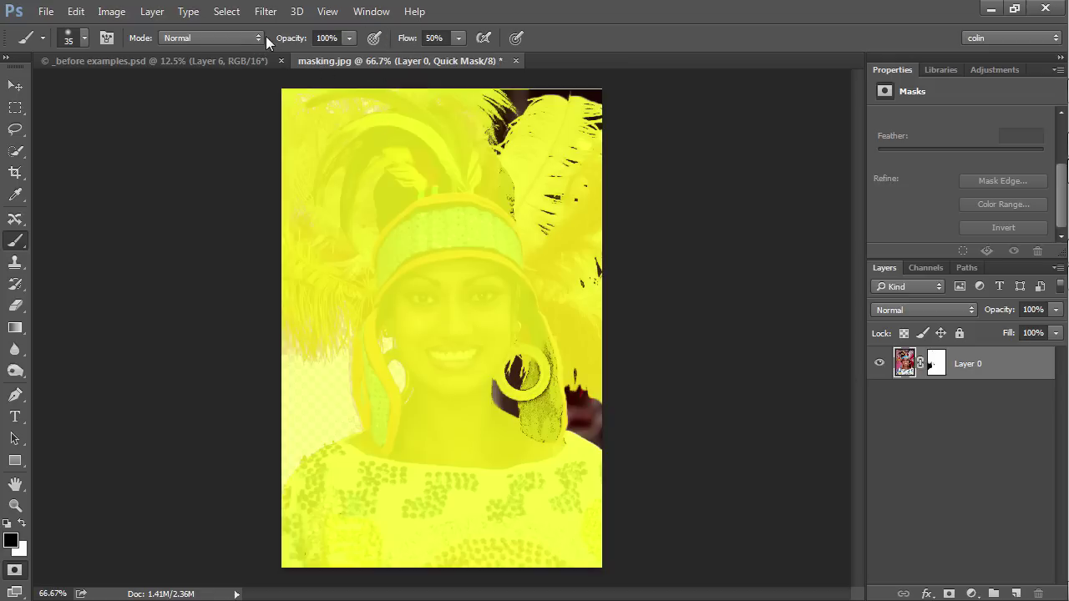
# Adjust the brush hardness and paint black over the rest of the dark headband flap around the earring in the Quick Mask.
pyautogui.click(85, 38)
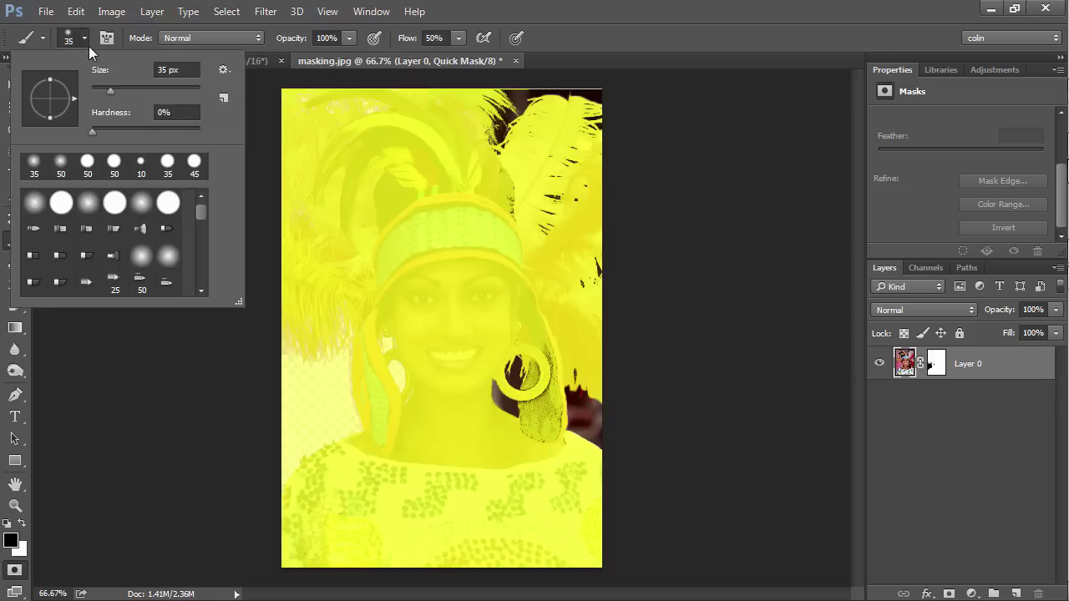
pyautogui.click(93, 130)
pyautogui.click(541, 346)
pyautogui.moveTo(548, 359)
pyautogui.mouseDown()
pyautogui.moveTo(536, 384)
pyautogui.moveTo(525, 423)
pyautogui.moveTo(556, 430)
pyautogui.moveTo(554, 405)
pyautogui.moveTo(559, 454)
pyautogui.moveTo(563, 443)
pyautogui.moveTo(535, 429)
pyautogui.moveTo(535, 367)
pyautogui.moveTo(536, 451)
pyautogui.moveTo(536, 410)
pyautogui.moveTo(553, 404)
pyautogui.moveTo(566, 428)
pyautogui.moveTo(533, 369)
pyautogui.mouseUp()
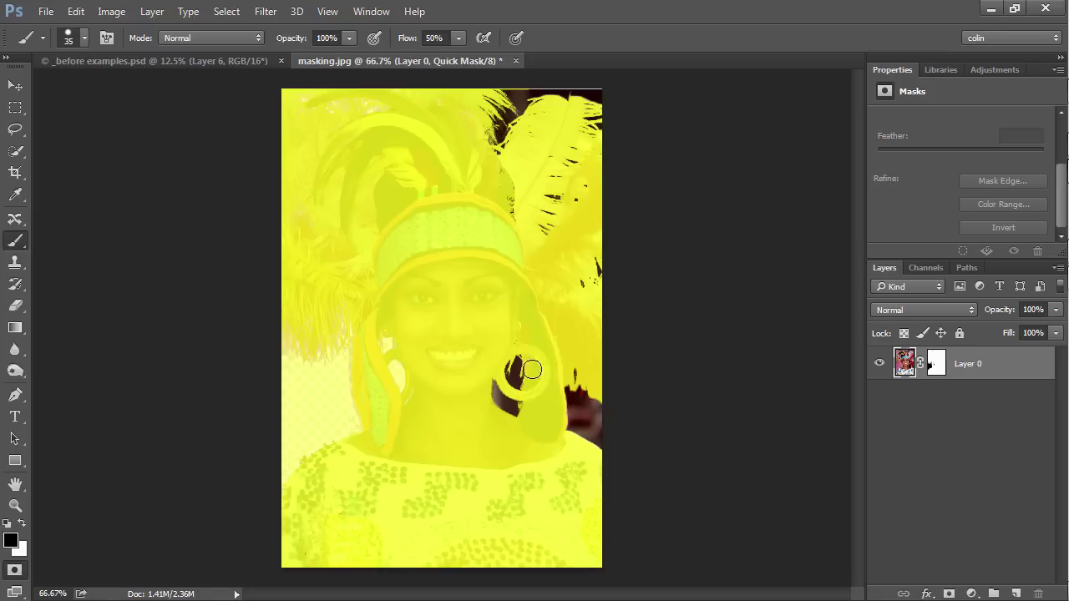
# Display only the Quick Mask channel and apply Levels to it with the white input level at 226.
pyautogui.click(924, 268)
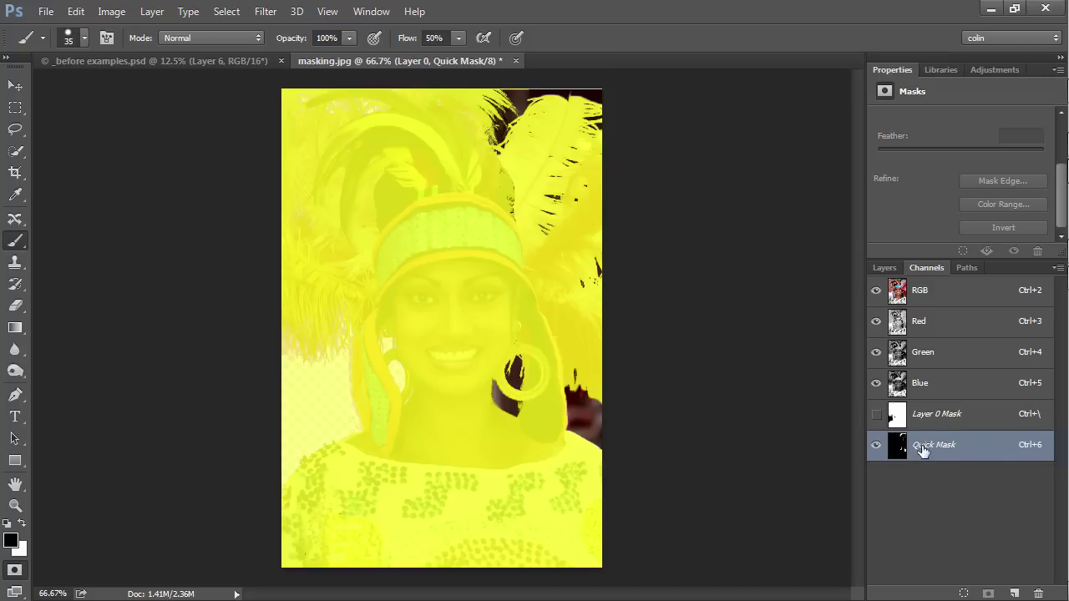
pyautogui.click(877, 289)
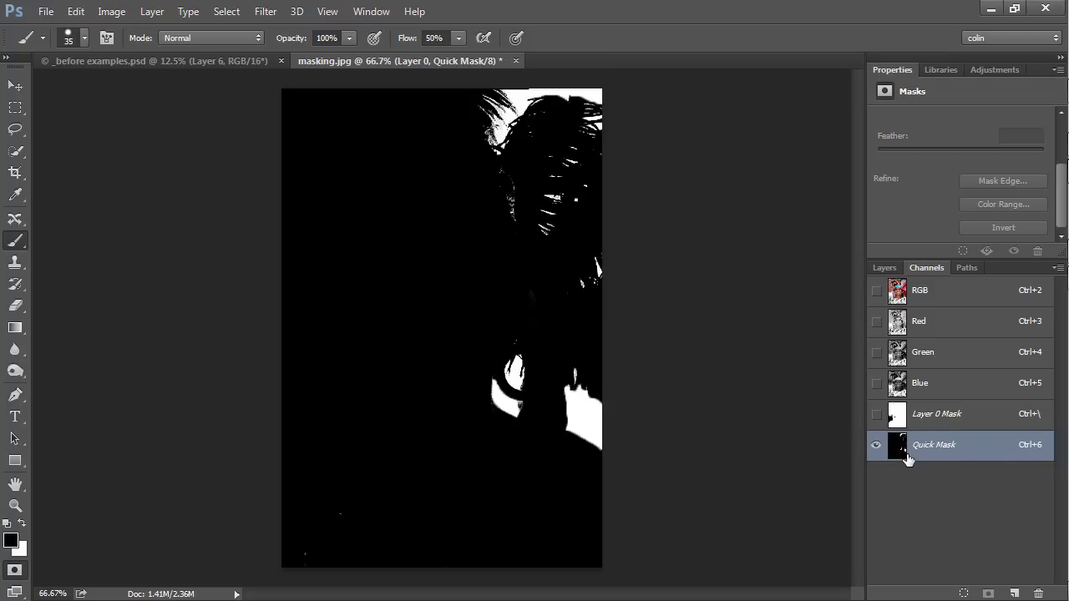
pyautogui.hotkey('ctrl', 'l')
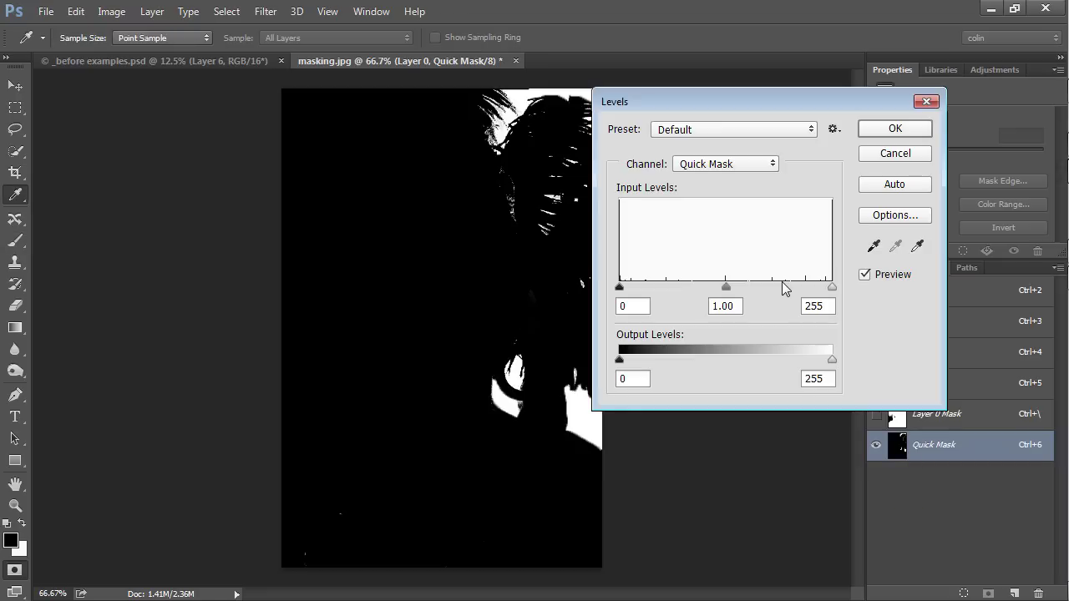
pyautogui.moveTo(735, 102); pyautogui.dragTo(800, 104)
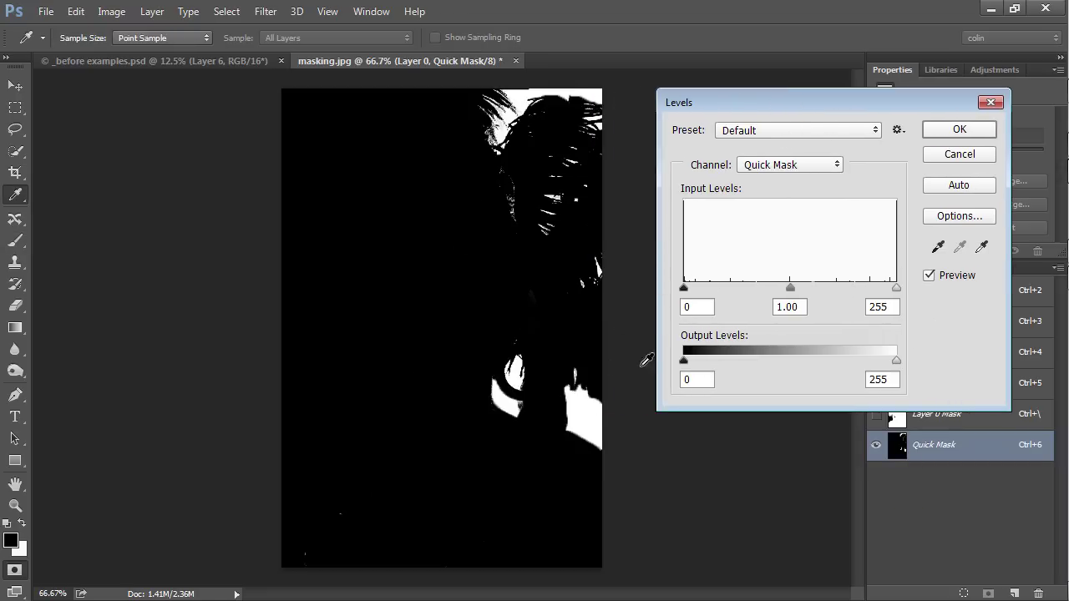
pyautogui.moveTo(685, 289)
pyautogui.mouseDown()
pyautogui.moveTo(700, 284)
pyautogui.moveTo(669, 293)
pyautogui.mouseUp()
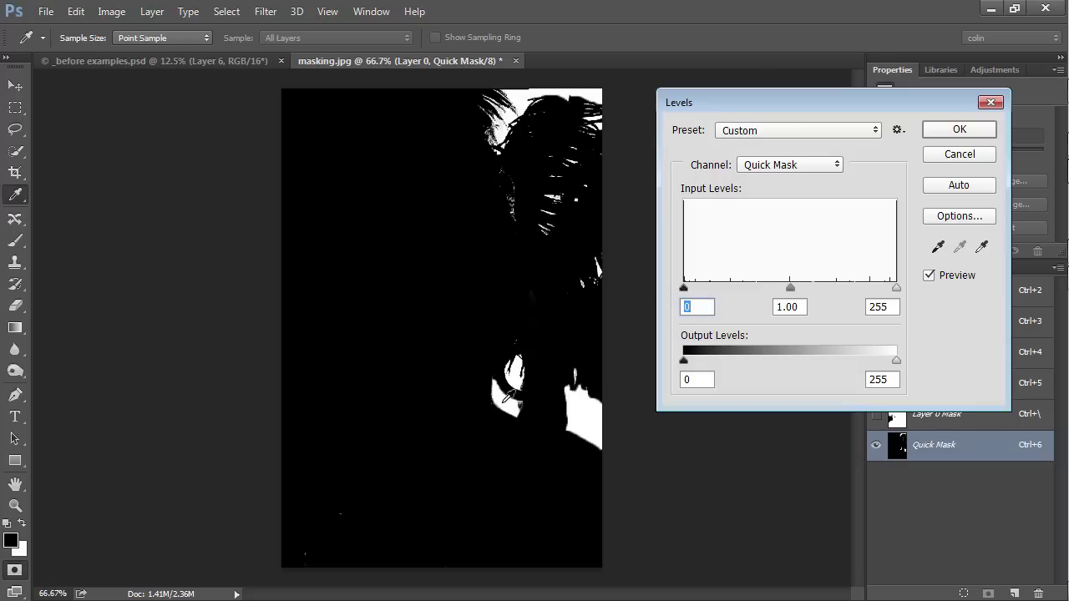
pyautogui.moveTo(898, 292); pyautogui.dragTo(873, 292)
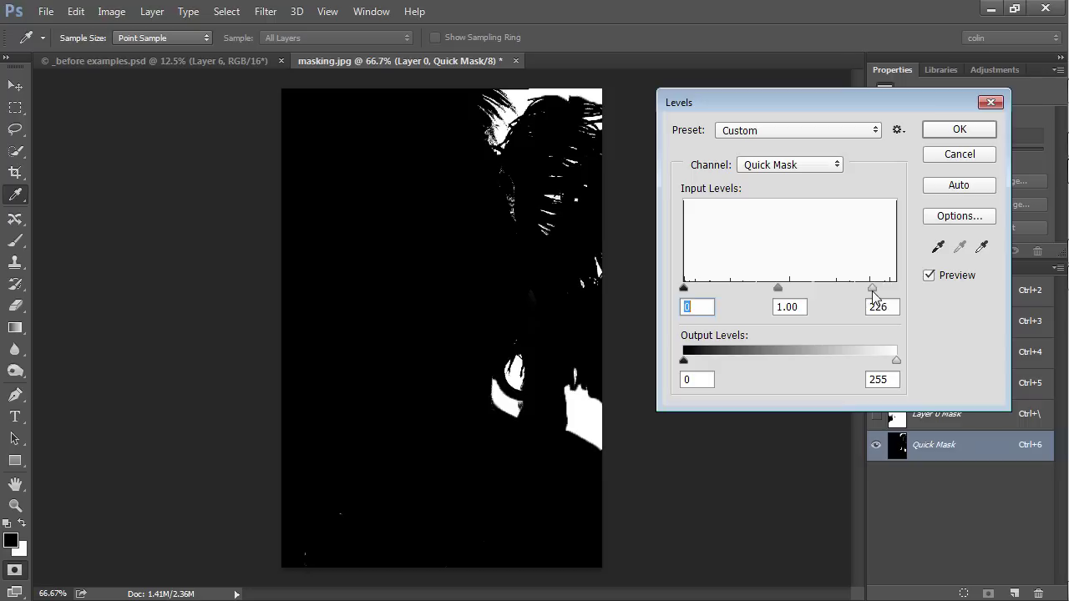
pyautogui.click(959, 132)
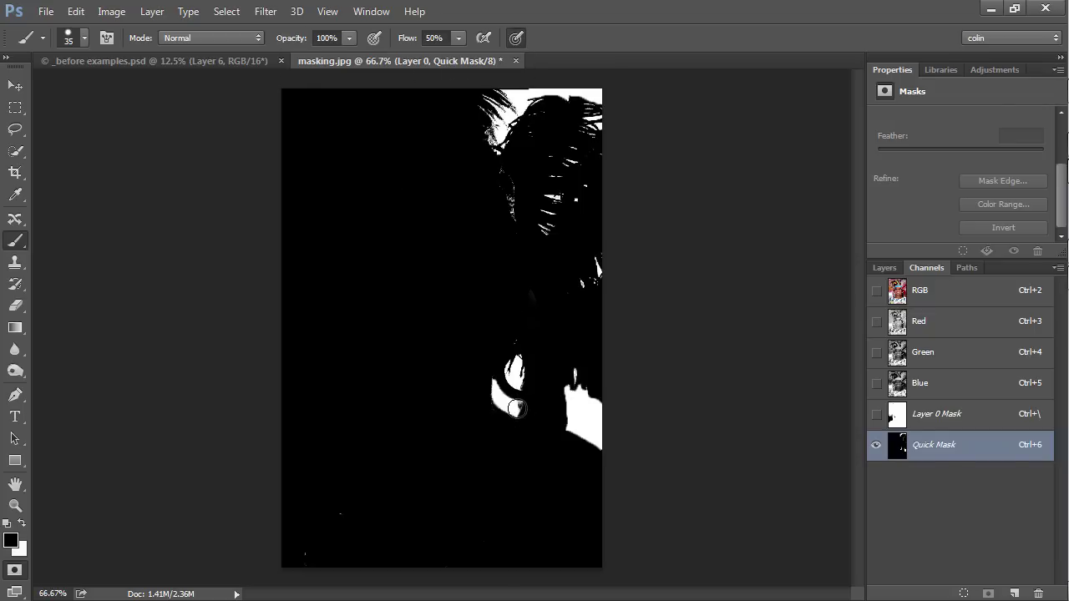
# Paint white over the background openings beneath and inside the earring in the mask, and leave Quick Mask mode.
pyautogui.press('x')
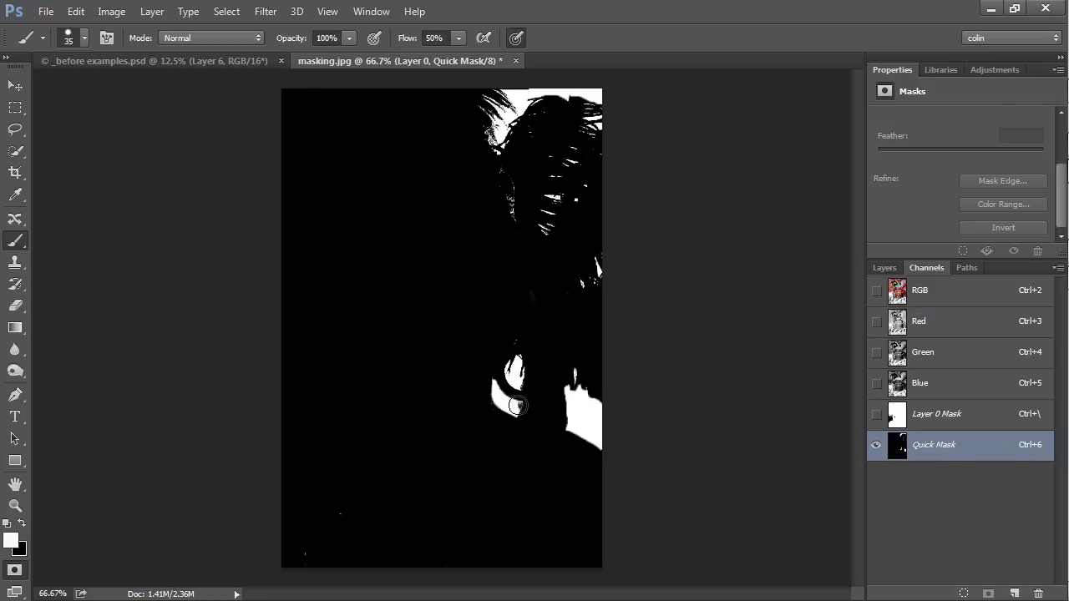
pyautogui.moveTo(518, 407); pyautogui.dragTo(518, 405)
pyautogui.moveTo(517, 409); pyautogui.dragTo(517, 380)
pyautogui.press('q')
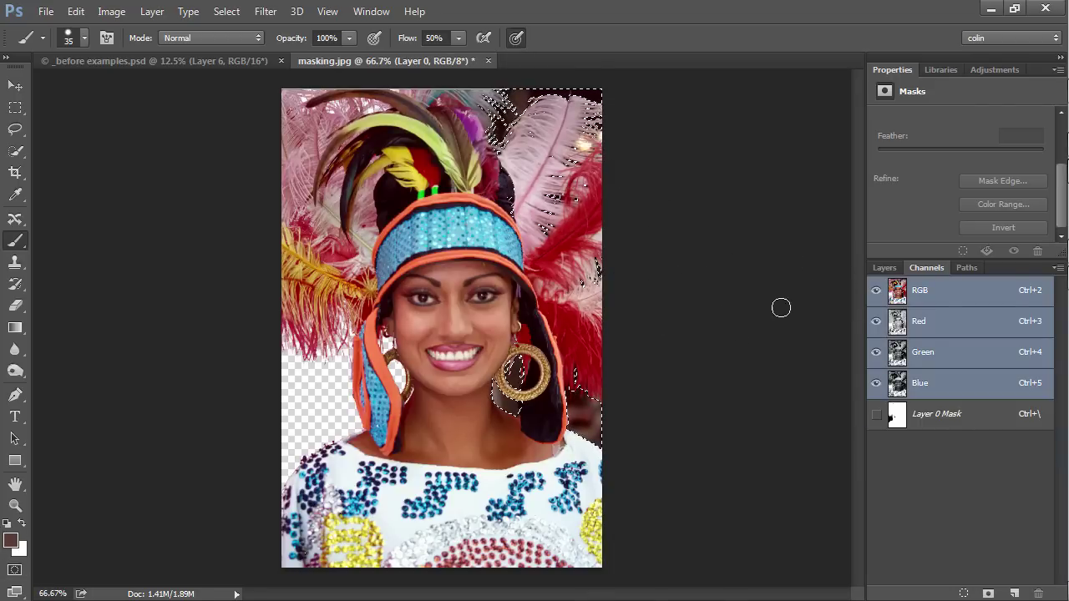
# Make Layer 0's layer mask the editing target, comparing the mask channel with the RGB composite.
pyautogui.click(885, 268)
pyautogui.click(936, 364)
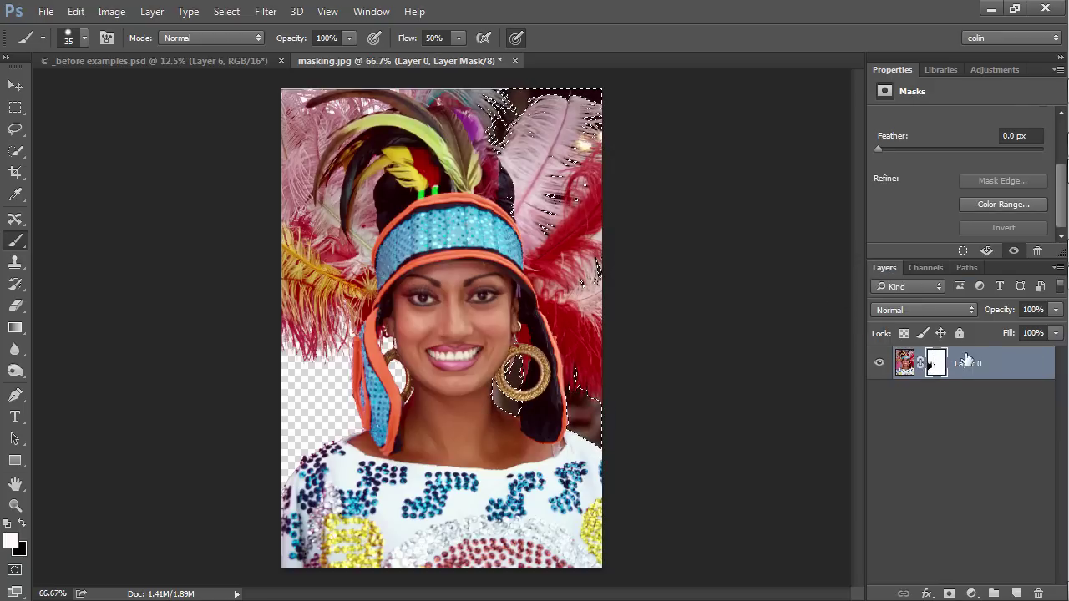
pyautogui.click(927, 267)
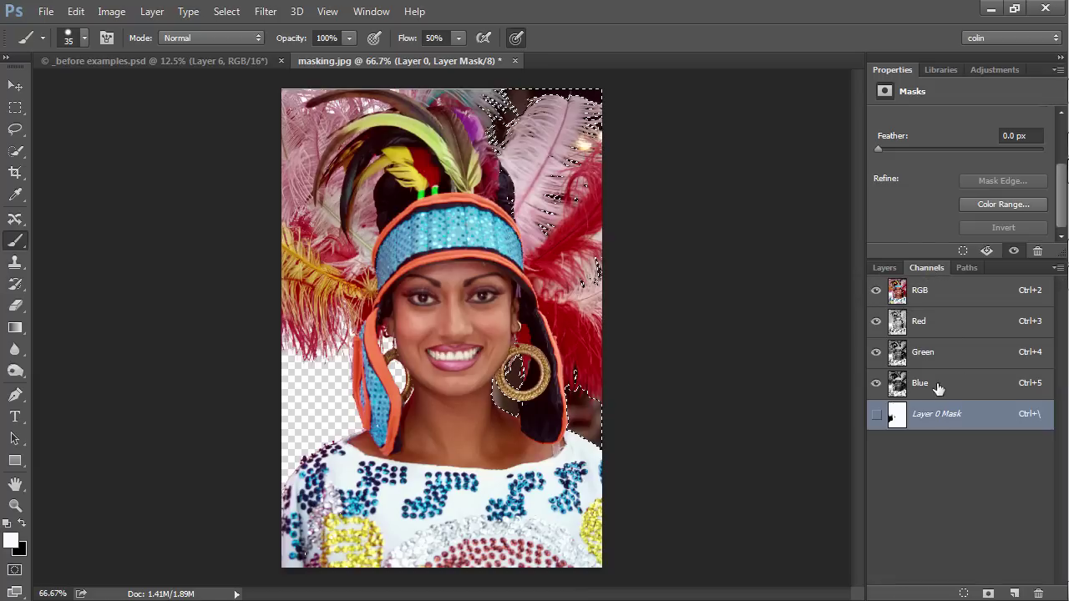
pyautogui.click(923, 290)
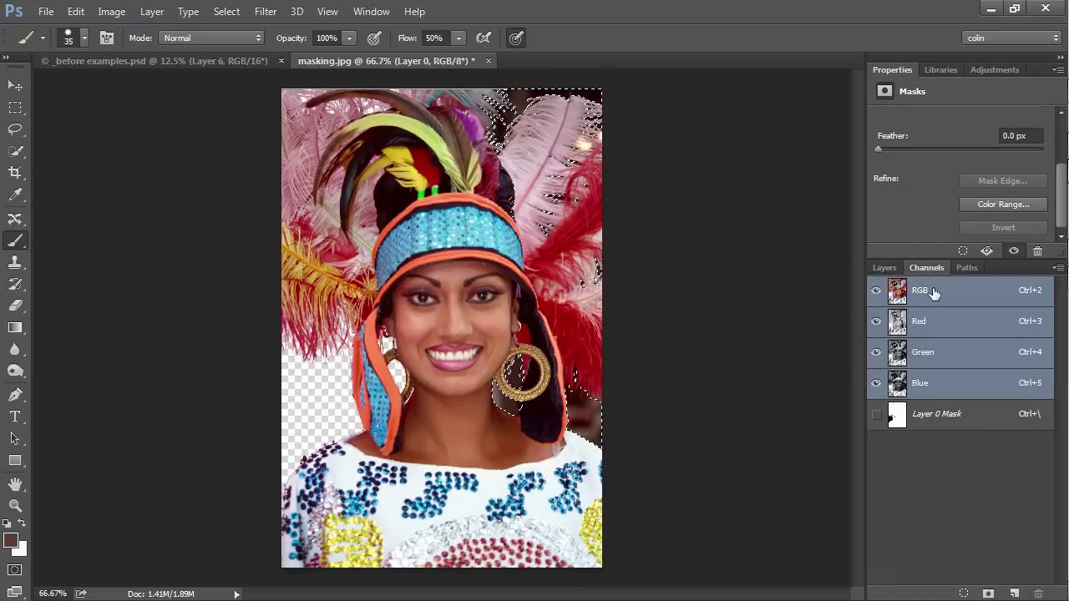
pyautogui.click(884, 267)
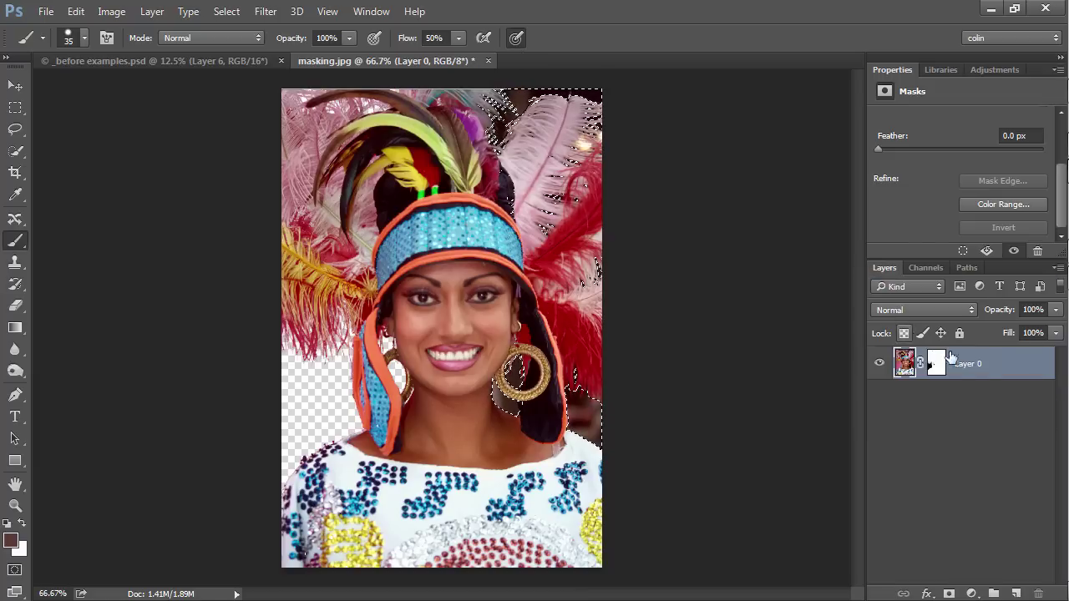
pyautogui.click(943, 360)
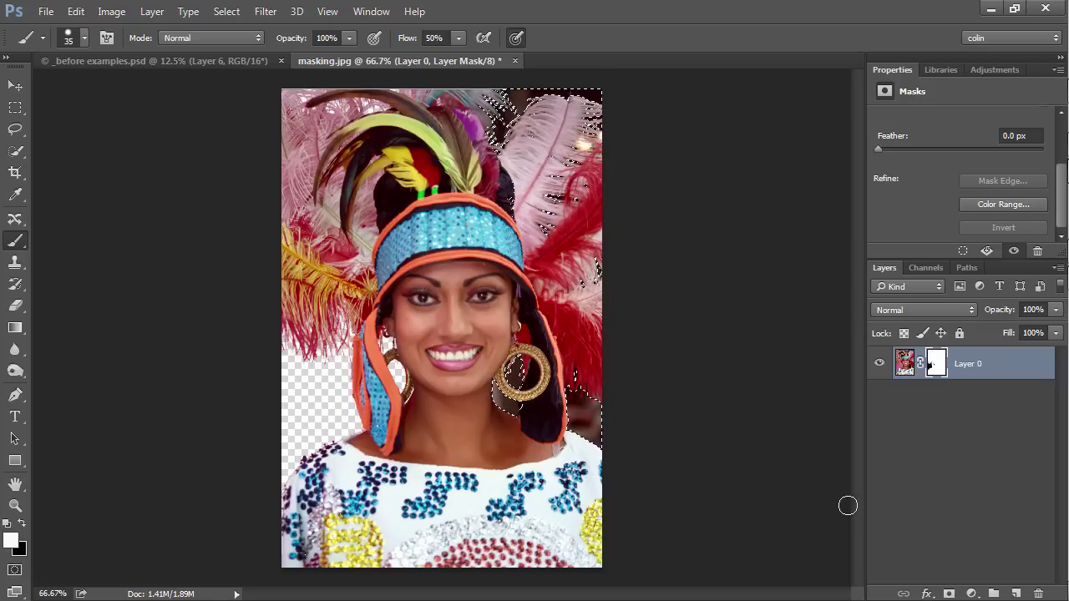
pyautogui.press('ctrl')
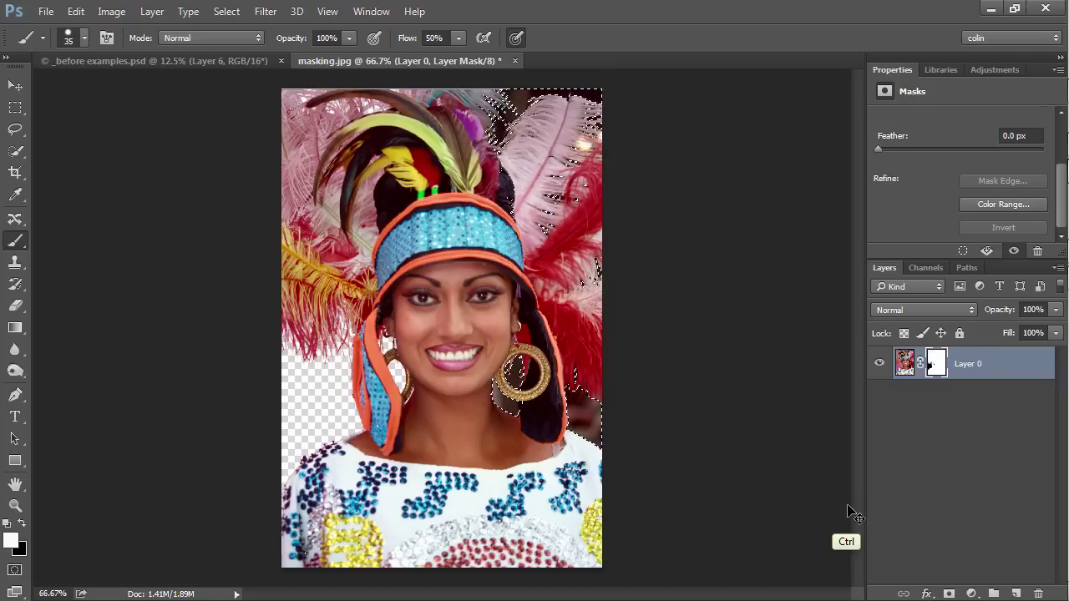
pyautogui.press('Print')
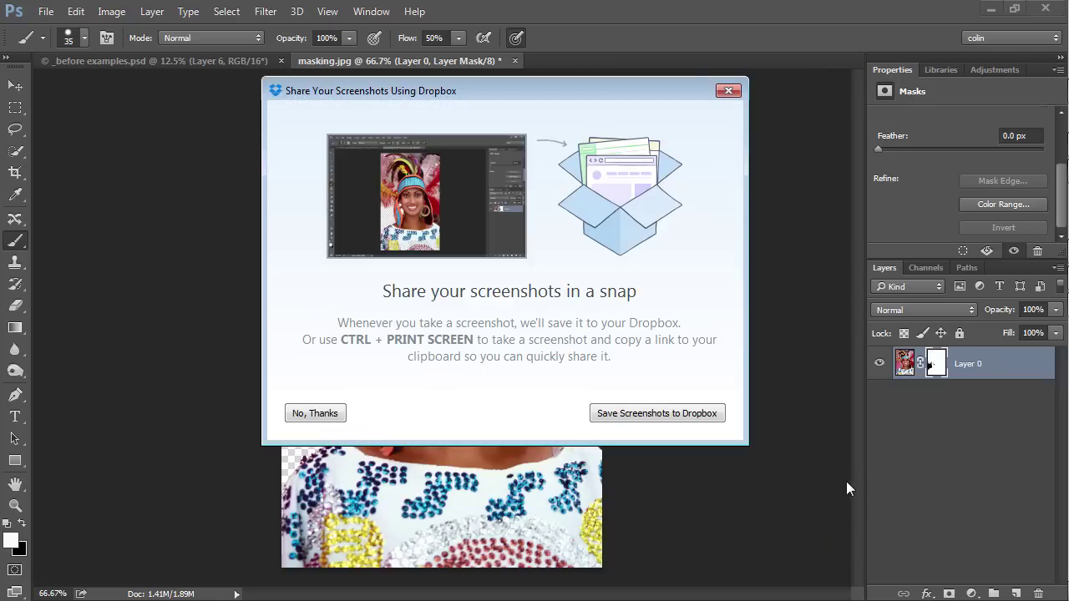
pyautogui.click(727, 91)
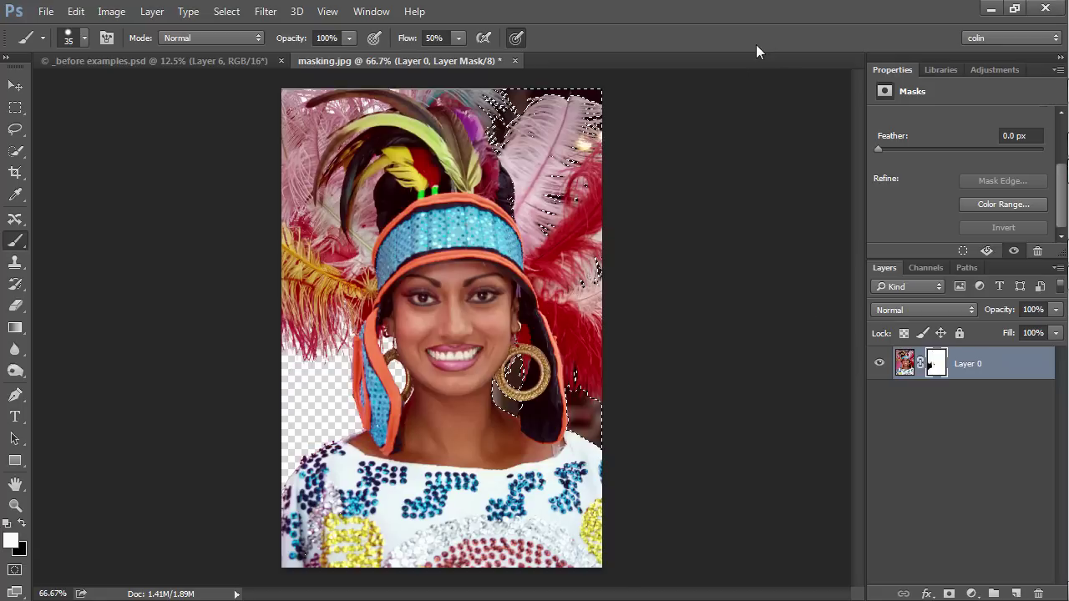
# Fill the selected dark background with black on Layer 0's mask, and try deselecting before bringing the selection back.
pyautogui.press('Delete')
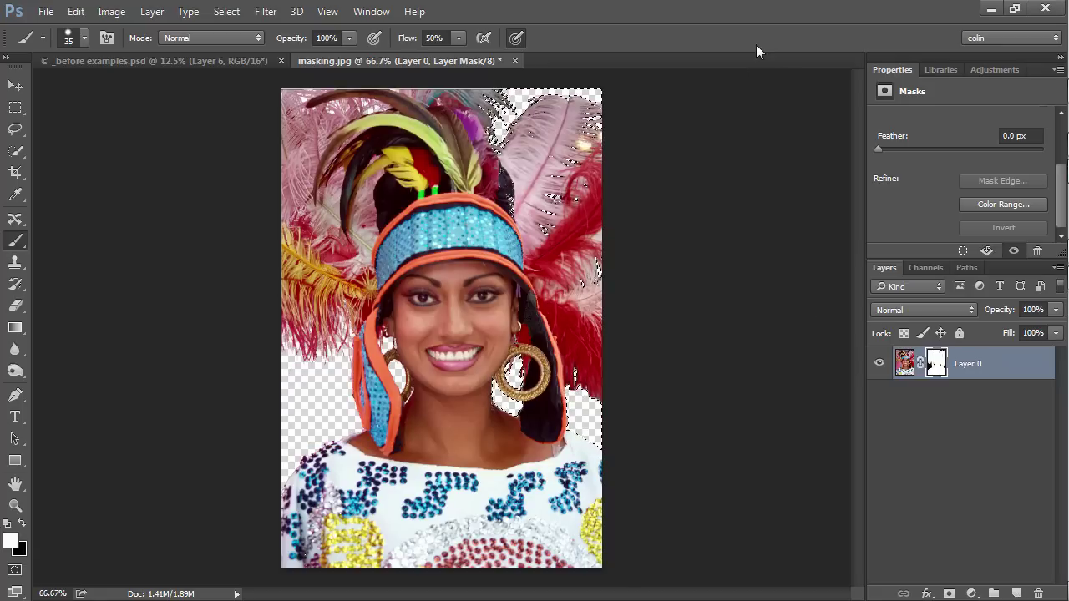
pyautogui.hotkey('ctrl', 'd')
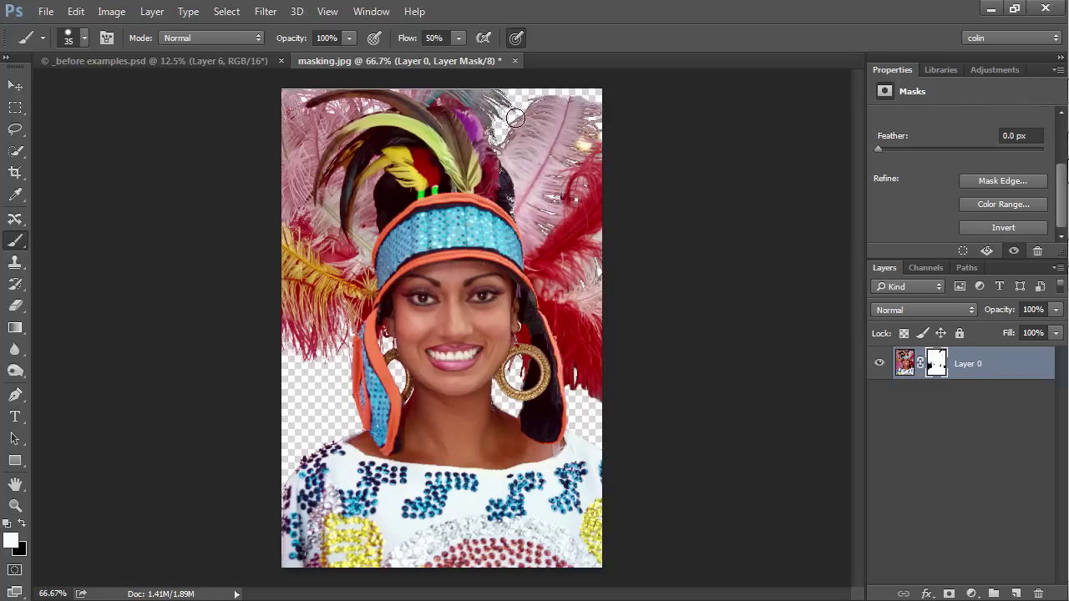
pyautogui.hotkey('ctrl', 'alt', '2')
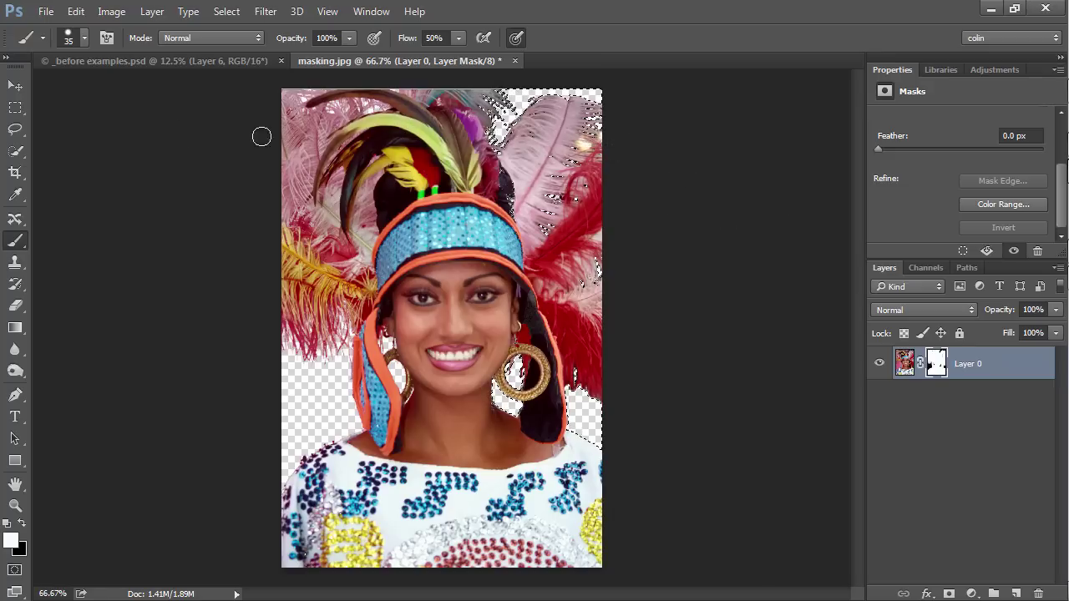
pyautogui.click(13, 110)
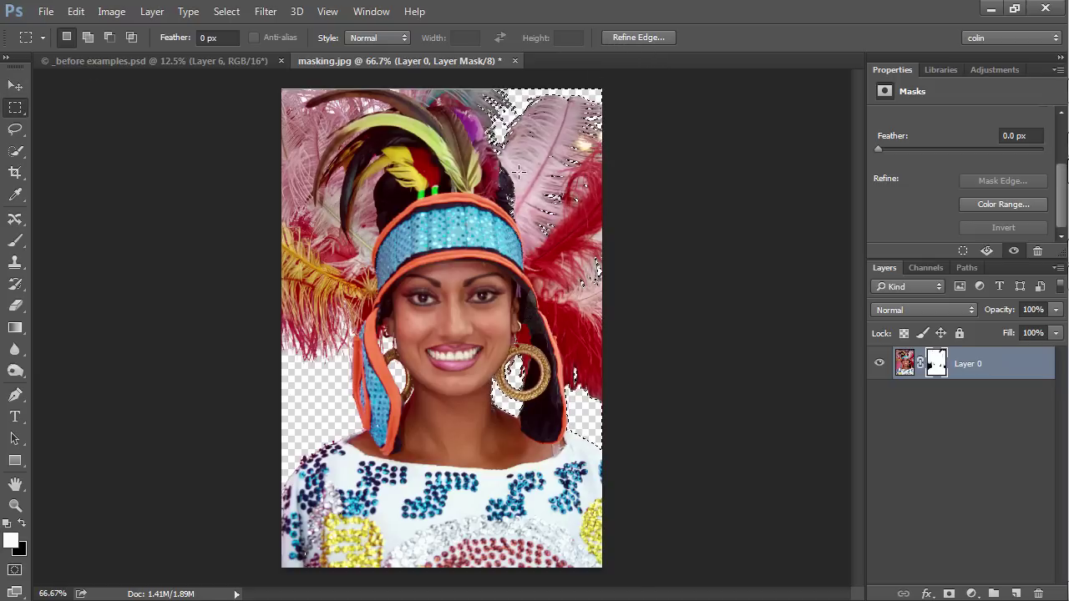
pyautogui.press('w')
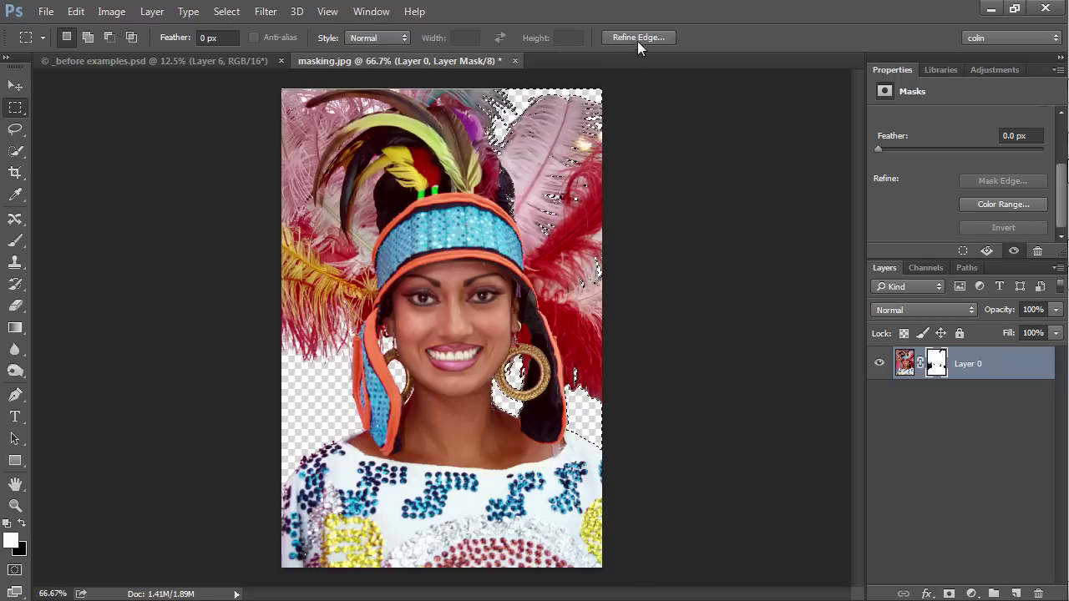
pyautogui.click(640, 38)
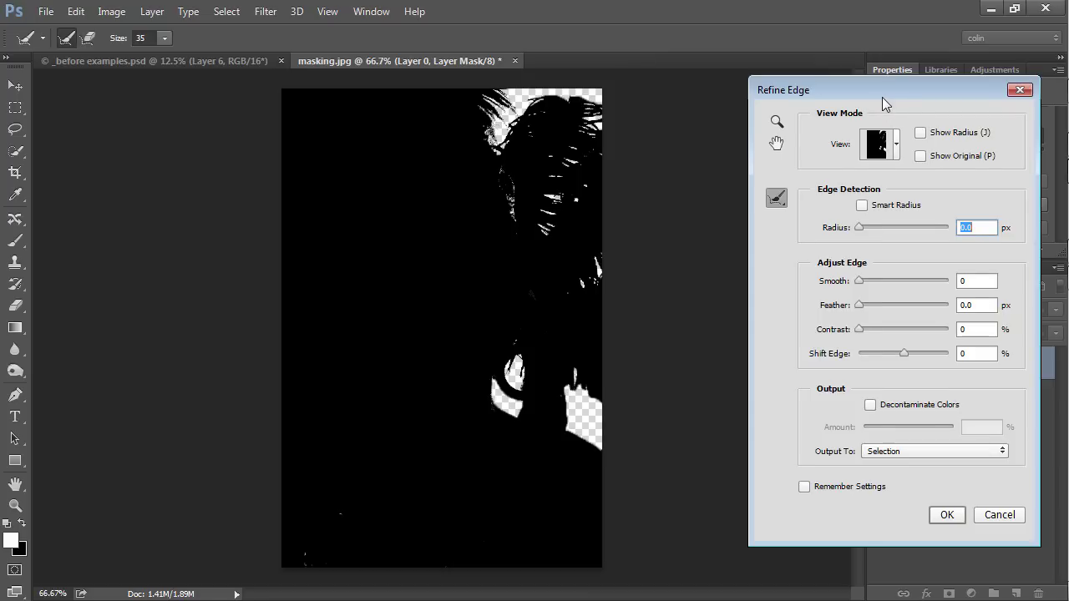
pyautogui.moveTo(882, 97); pyautogui.dragTo(807, 74)
pyautogui.click(817, 124)
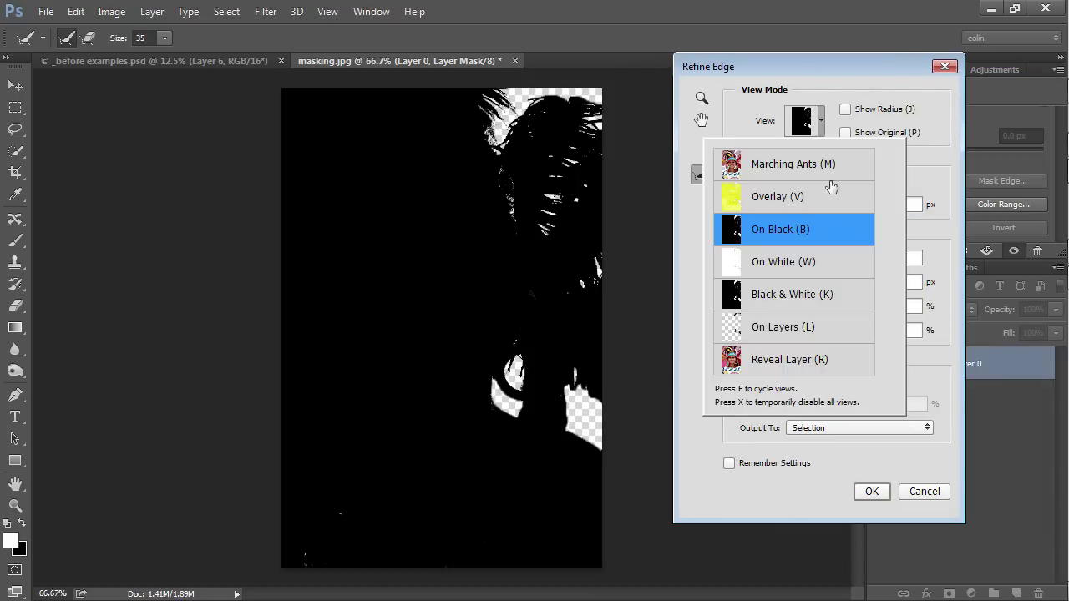
pyautogui.click(775, 296)
pyautogui.click(923, 492)
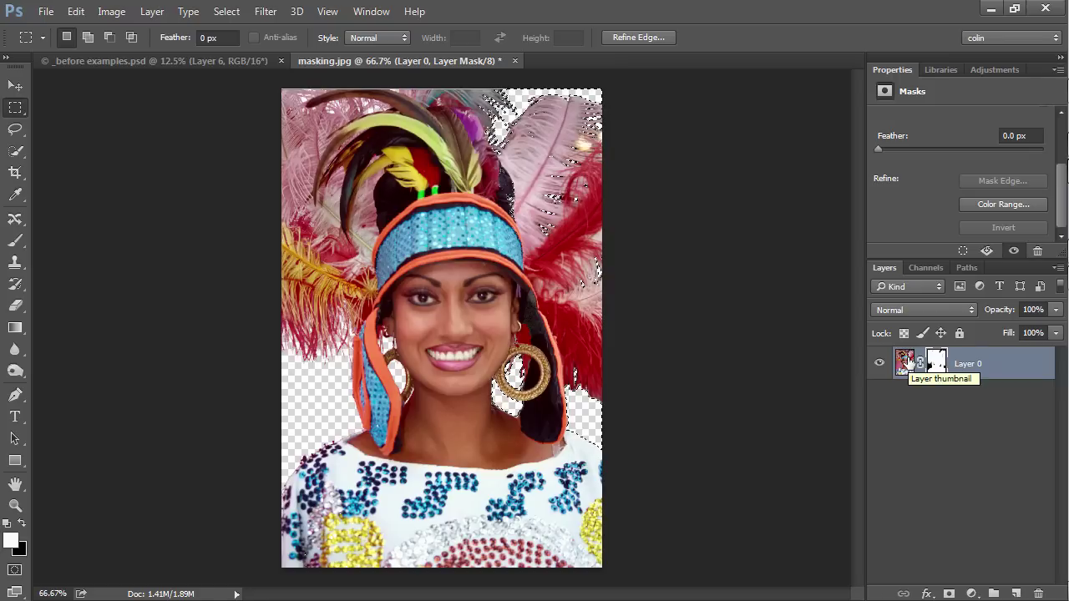
# Target Layer 0's image instead of its mask and open Refine Edge for the selection with the On Layers view.
pyautogui.click(906, 362)
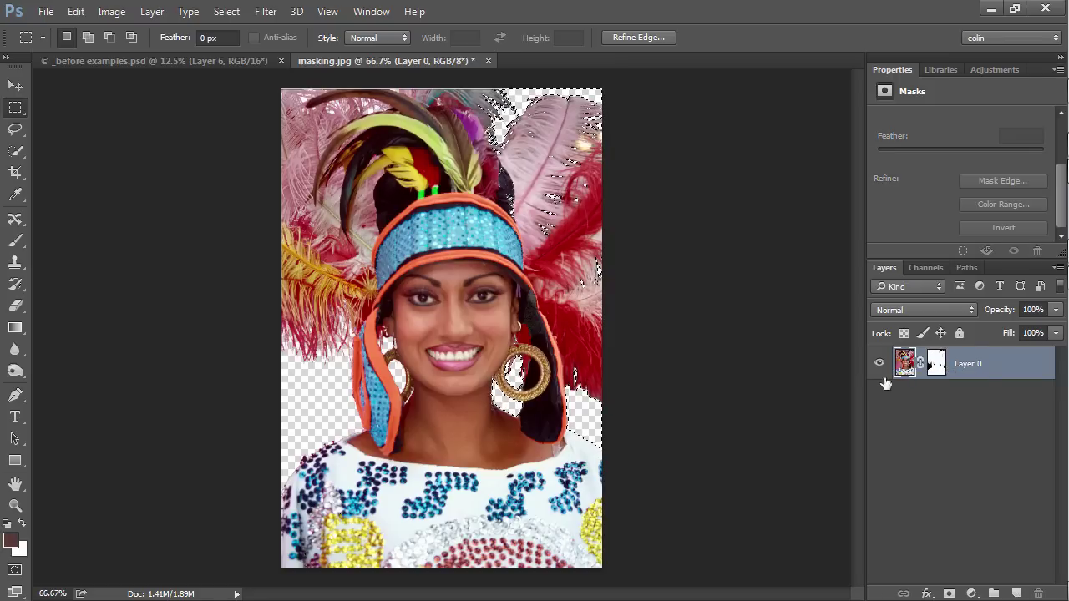
pyautogui.click(650, 37)
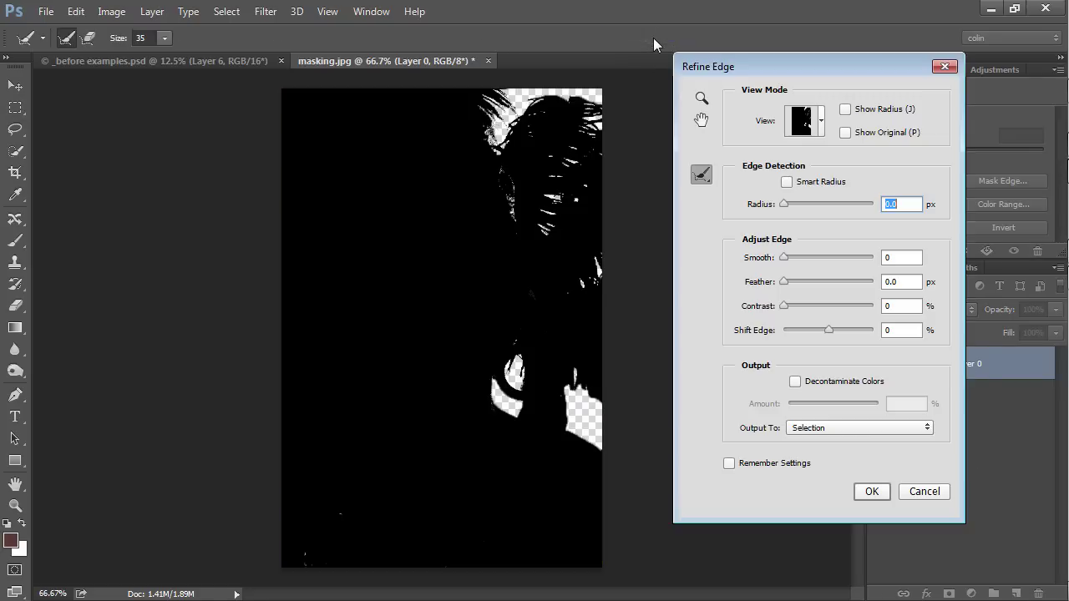
pyautogui.click(823, 126)
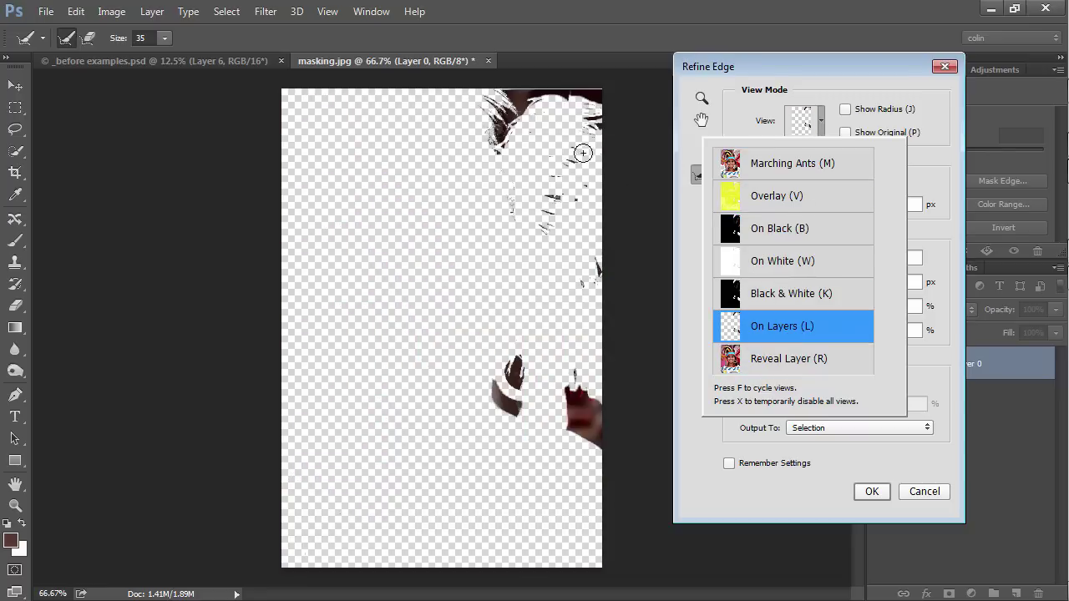
pyautogui.click(782, 77)
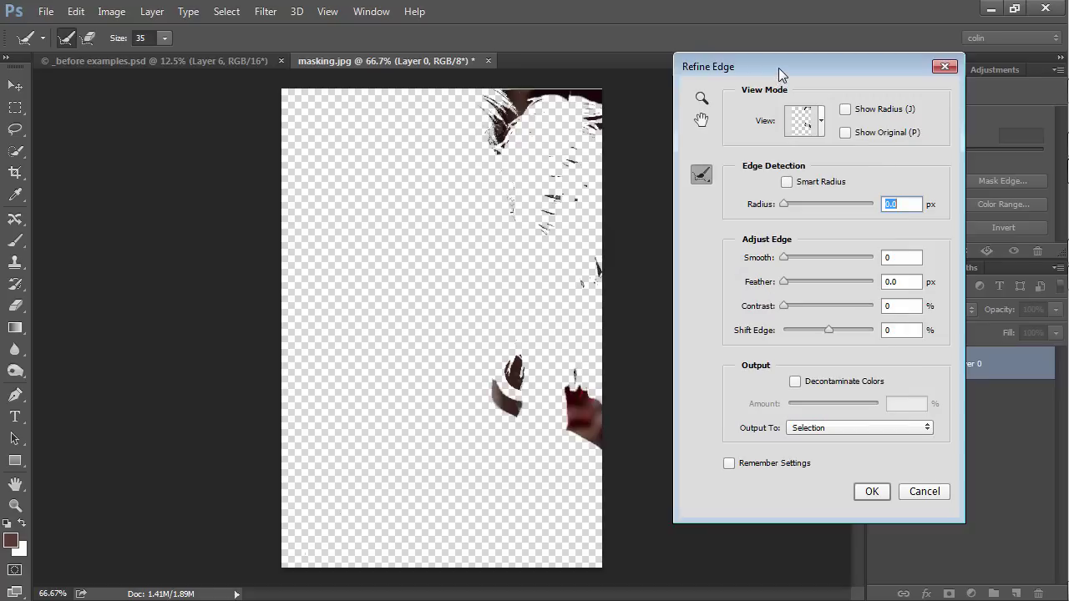
# Refine the selection with a 0.7 px radius and Smooth 3, brush the upper feather edge at size 10, and output it as a selection.
pyautogui.moveTo(785, 204); pyautogui.dragTo(788, 204)
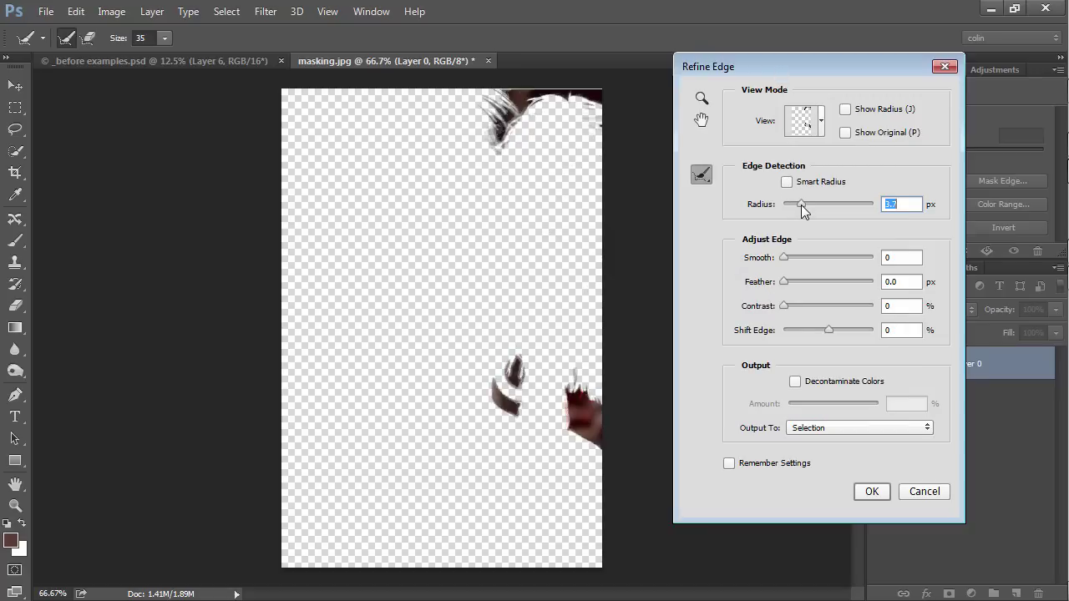
pyautogui.moveTo(786, 203); pyautogui.dragTo(788, 203)
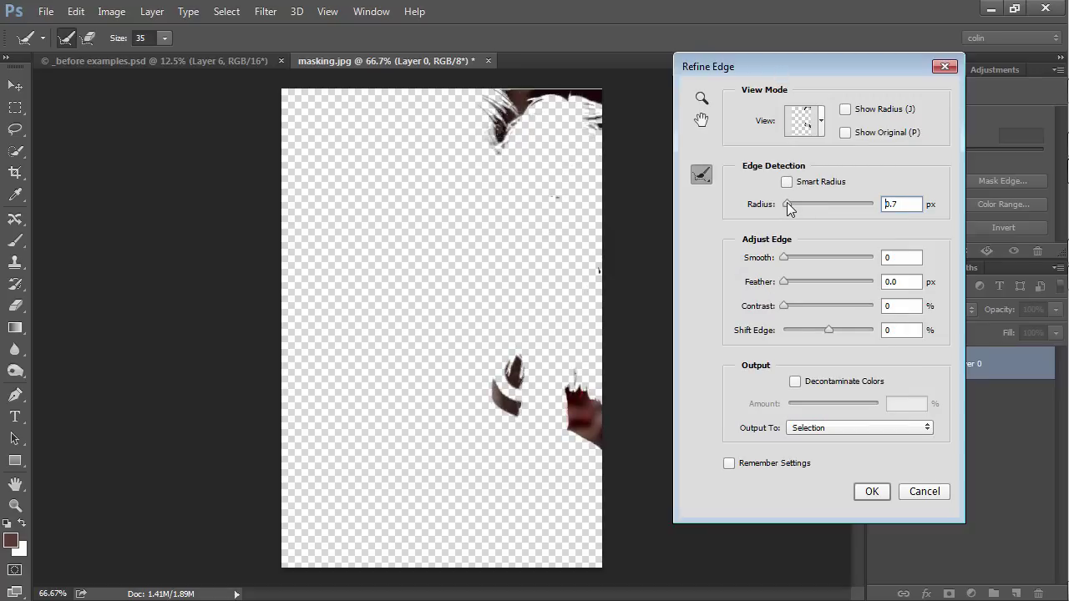
pyautogui.moveTo(787, 258); pyautogui.dragTo(788, 257)
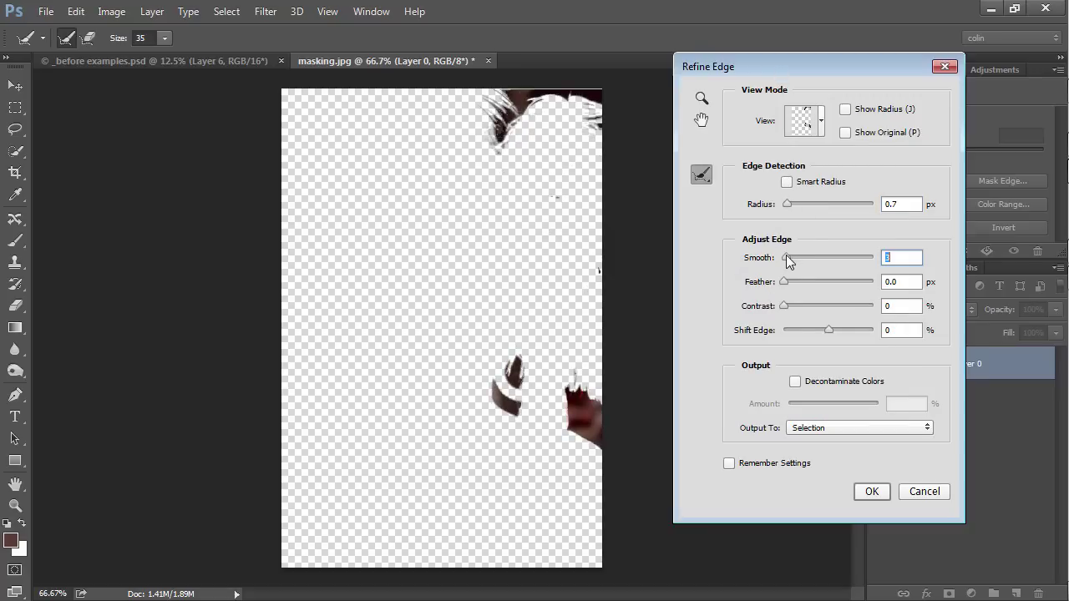
pyautogui.moveTo(512, 121)
pyautogui.mouseDown()
pyautogui.moveTo(511, 111)
pyautogui.moveTo(498, 134)
pyautogui.moveTo(503, 109)
pyautogui.moveTo(511, 117)
pyautogui.mouseUp()
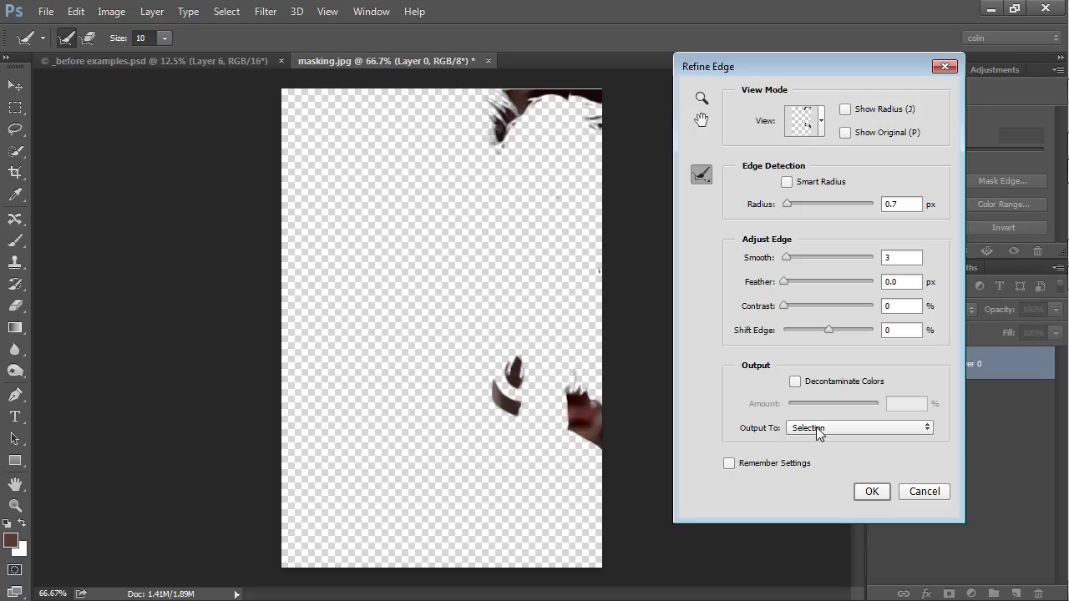
pyautogui.click(872, 492)
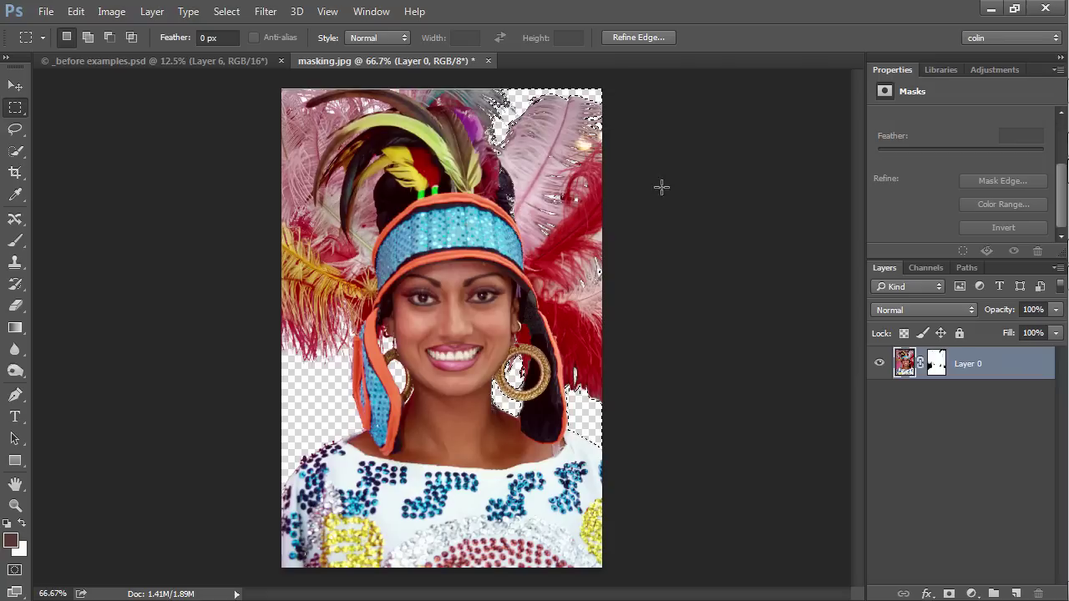
# Make Layer 0's layer mask the editing target again, remove the selection, and switch to the Move tool.
pyautogui.click(935, 364)
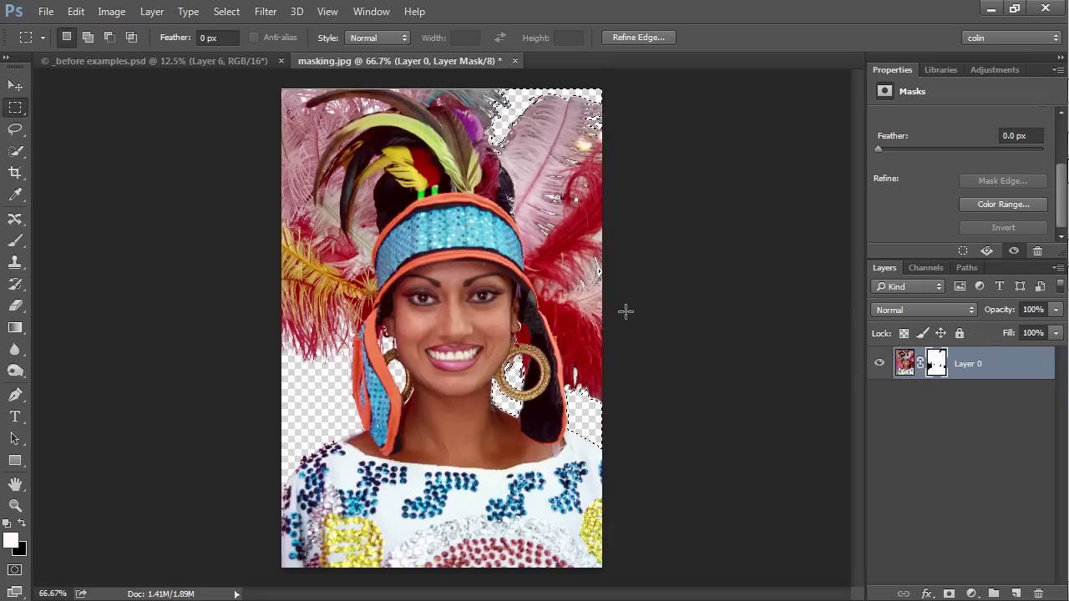
pyautogui.hotkey('ctrl', 'd')
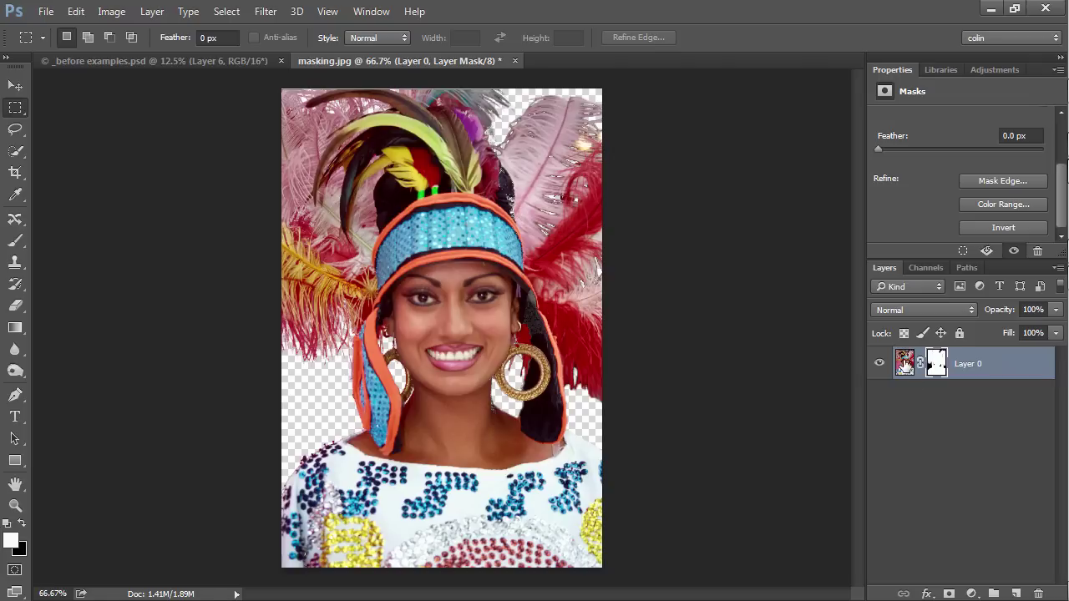
pyautogui.click(15, 85)
pyautogui.moveTo(495, 207)
pyautogui.mouseDown()
pyautogui.moveTo(448, 197)
pyautogui.moveTo(606, 204)
pyautogui.moveTo(541, 217)
pyautogui.moveTo(500, 205)
pyautogui.mouseUp()
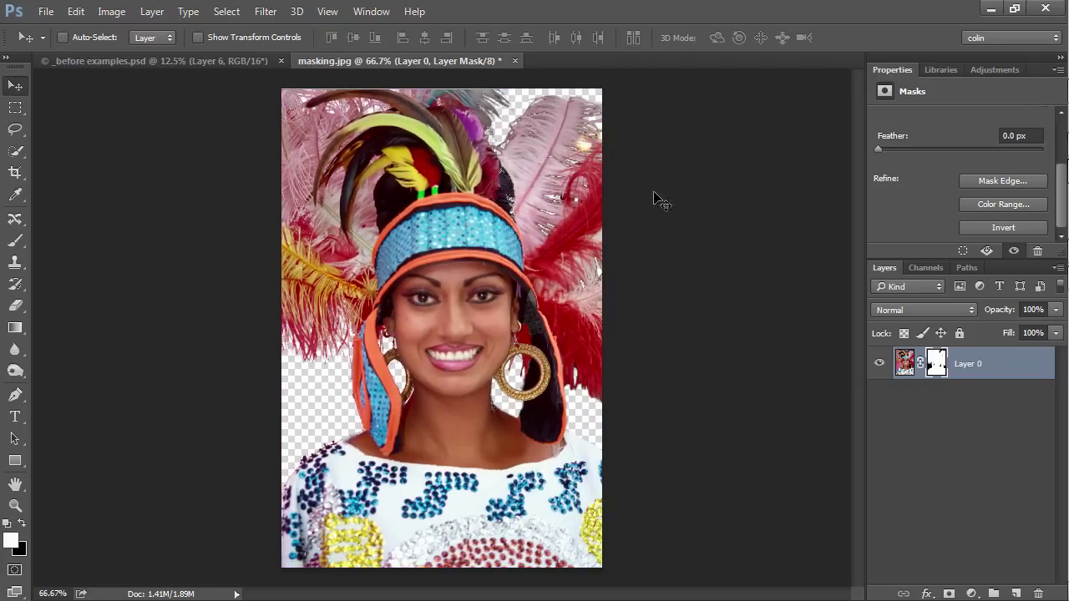